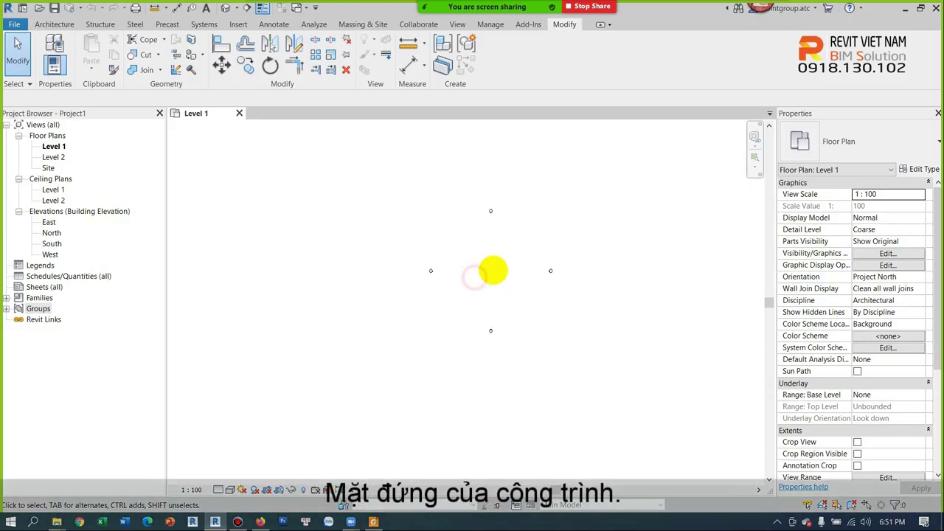
Zoom in on the four elevation markers in the empty Level 1 floor plan.
scroll(472, 270, "up", 3)
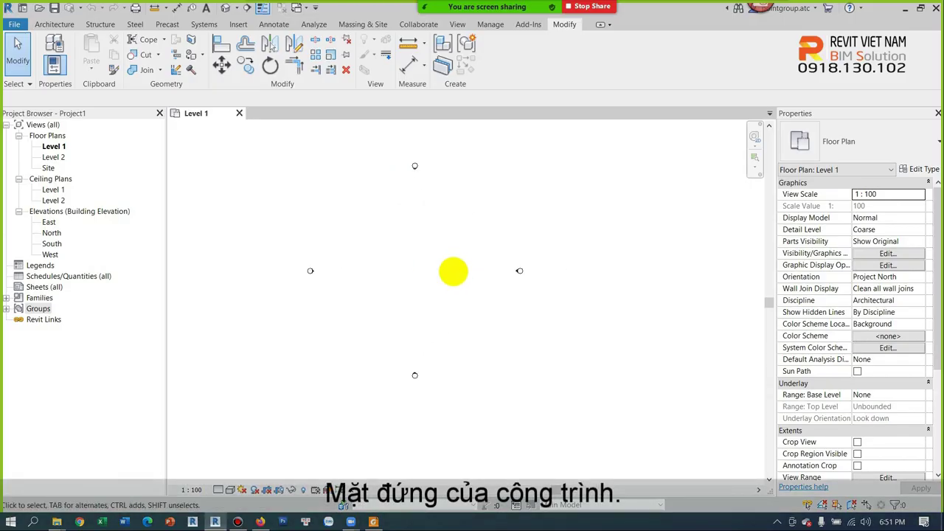
Select the north, west, south and east elevation markers in turn, then clear the selection.
scroll(441, 273, "up", 1)
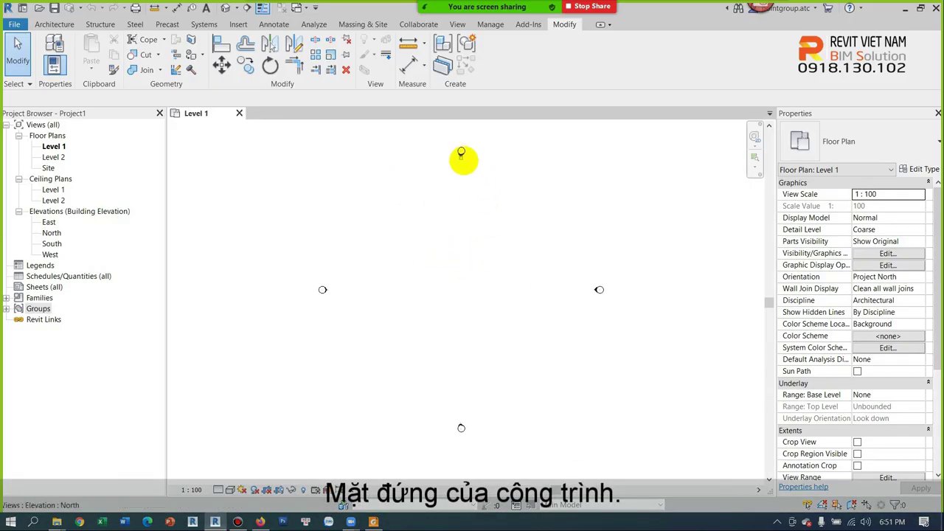
left_click(461, 153)
left_click(325, 288)
left_click(461, 426)
left_click(598, 289)
left_click(460, 153)
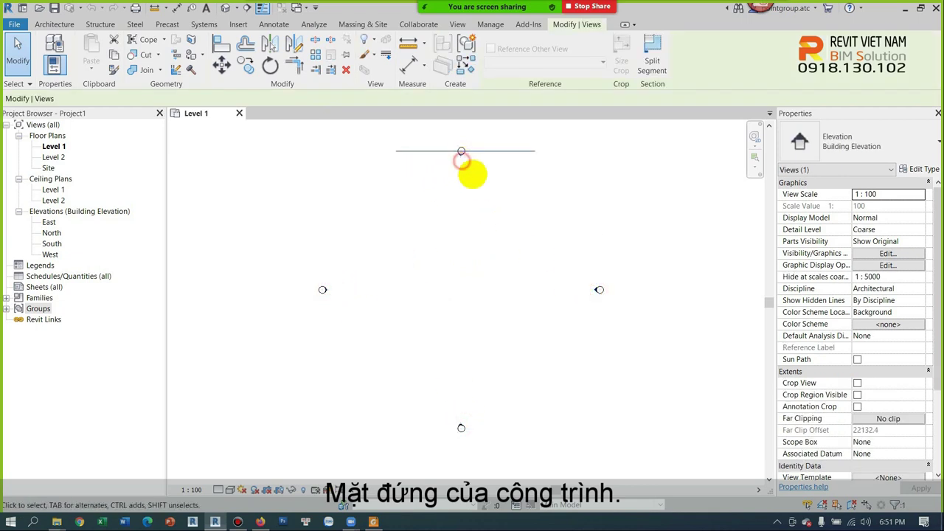
left_click(482, 293)
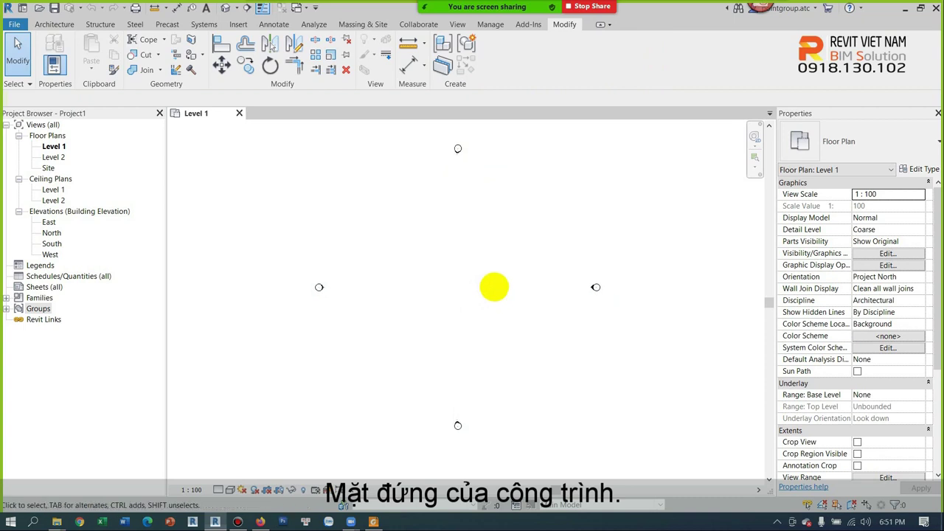
scroll(499, 292, "up", 1)
Open the East elevation view alongside the Level 1 floor plan.
left_click(52, 223)
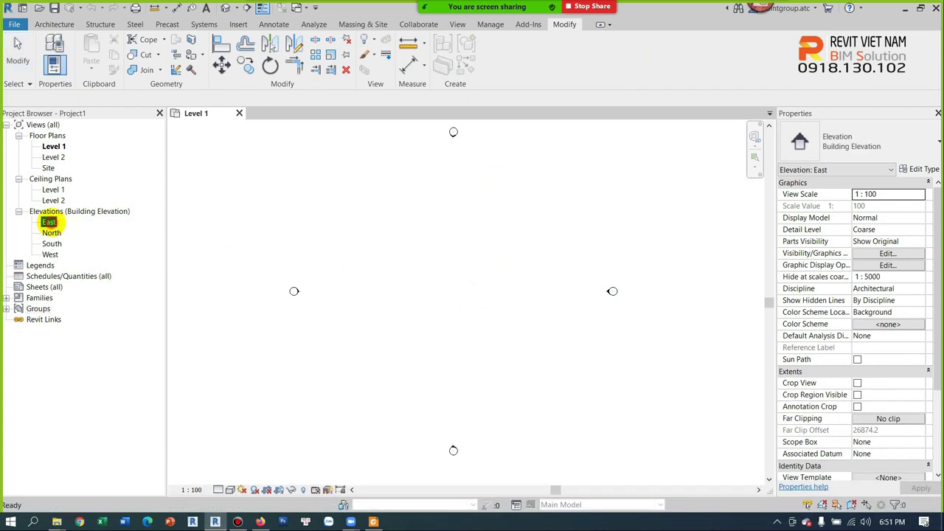
double_click(609, 290)
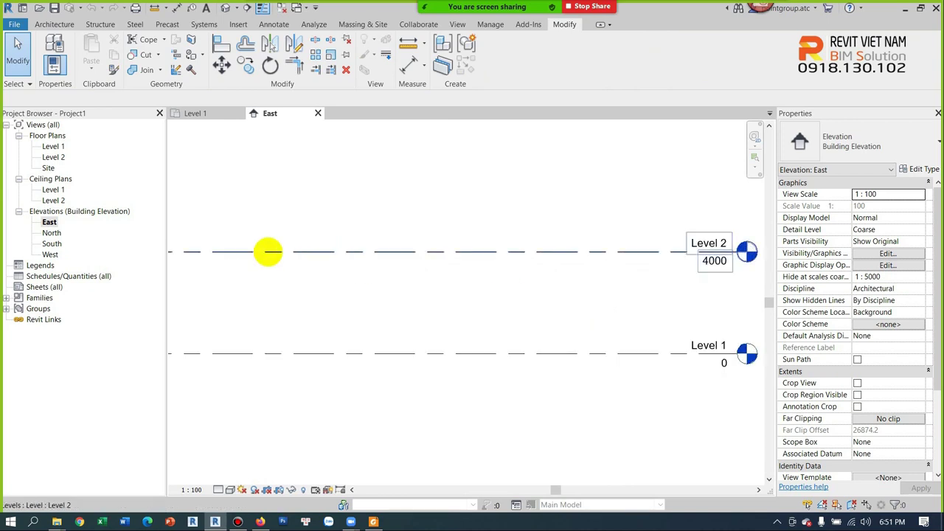
double_click(53, 146)
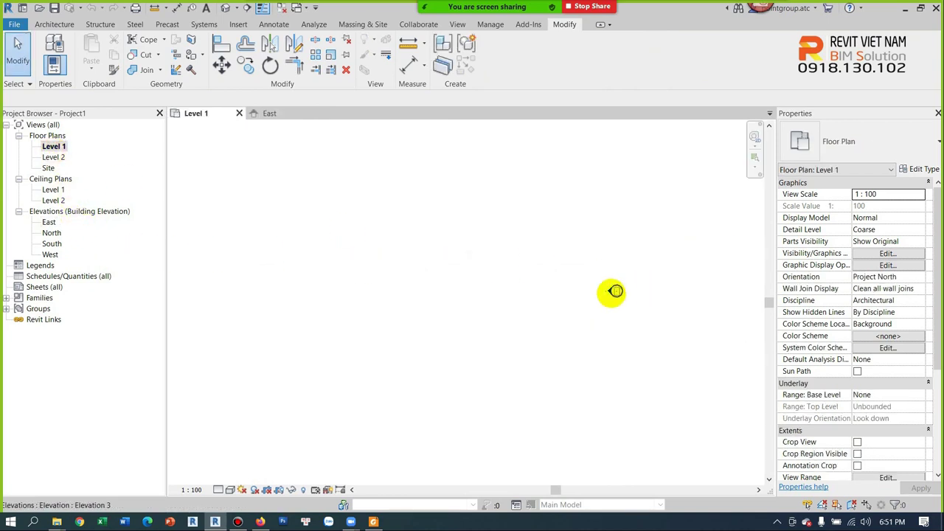
scroll(612, 287, "up", 2)
double_click(617, 278)
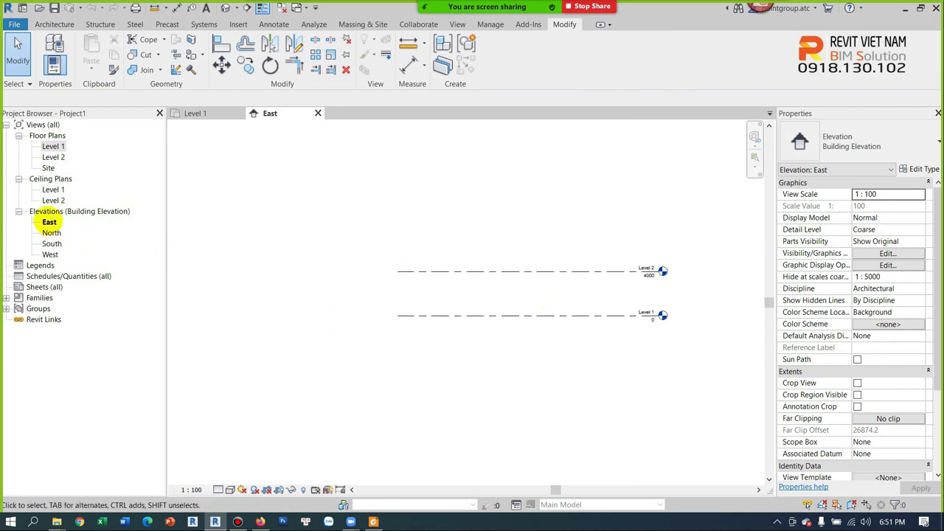
scroll(628, 280, "up", 2)
Check Level 1 at 0 and Level 2 at 4000, then bring the house drawings PDF forward.
left_click(638, 240)
scroll(636, 251, "up", 2)
left_click(632, 306)
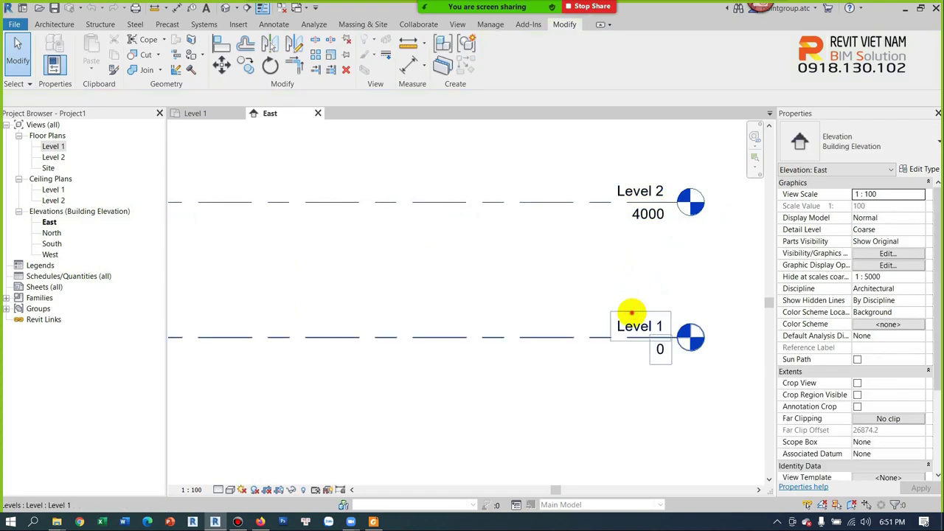
left_click(632, 312)
left_click(580, 288)
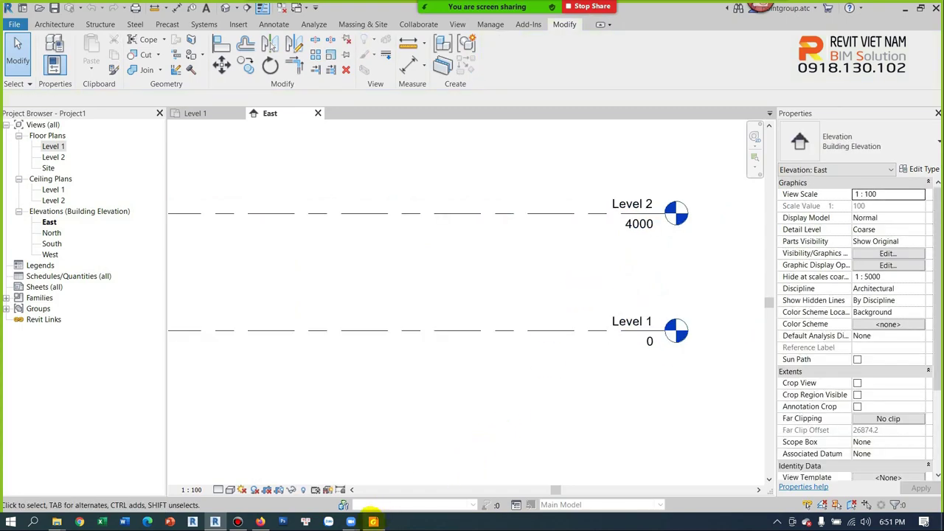
left_click(373, 521)
scroll(506, 295, "up", 10)
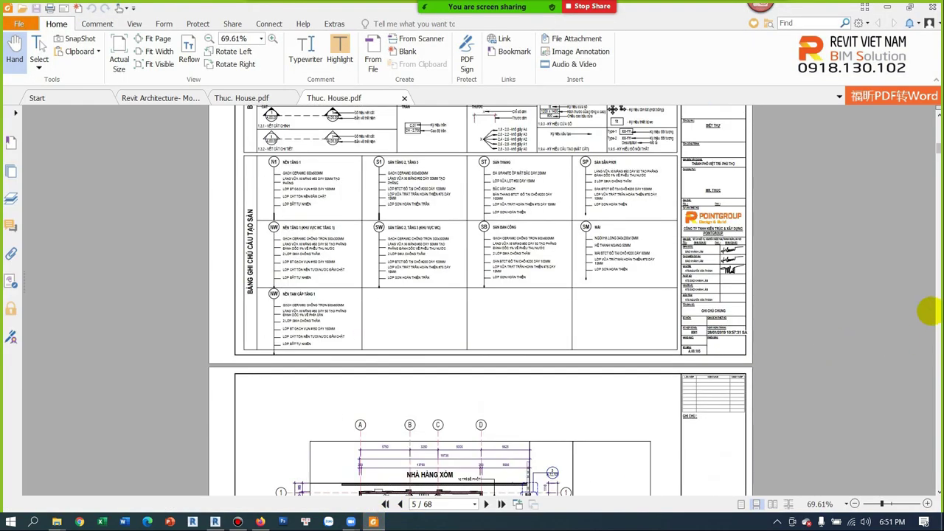
View the page 3 house rendering at 125%, then minimize the PDF reader back to Revit.
scroll(930, 312, "up", 5)
scroll(875, 258, "up", 5)
scroll(859, 267, "up", 5)
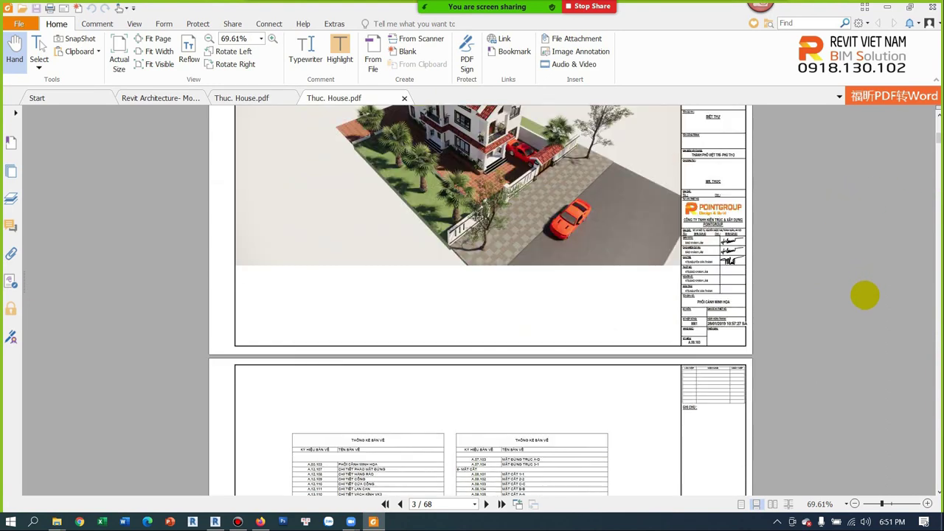
scroll(864, 291, "up", 2)
scroll(483, 262, "up", 3, "ctrl")
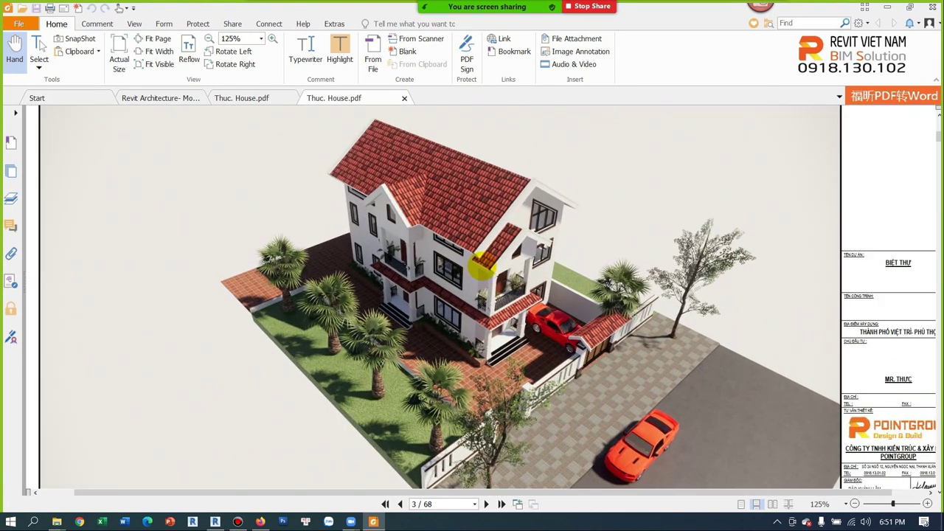
left_click_drag(467, 290, 538, 293)
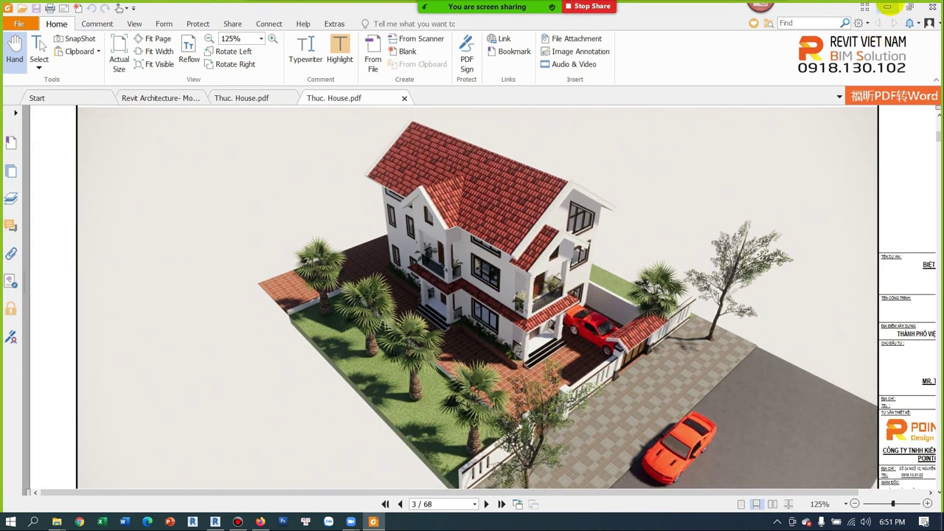
left_click(889, 7)
middle_click_drag(469, 284, 484, 285)
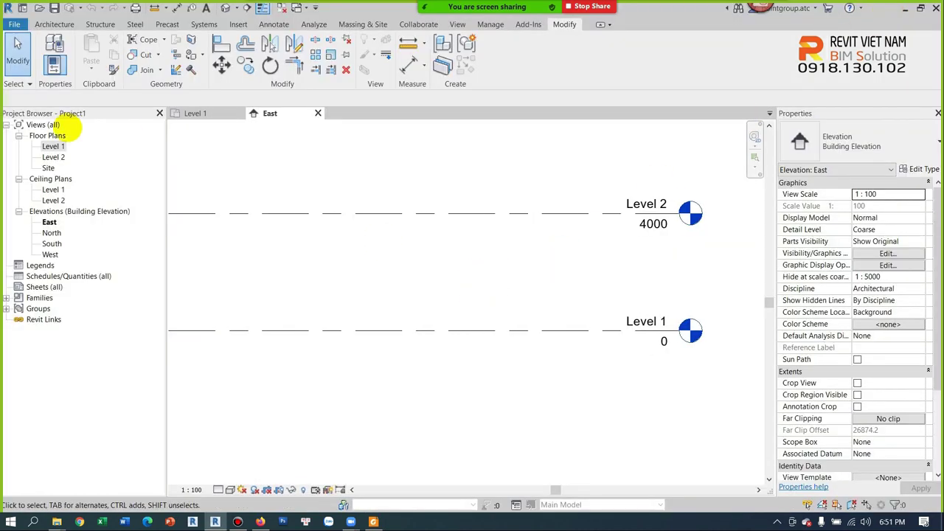
Switch between Level 1 and the East elevation, then close the Level 1 floor plan tab.
double_click(53, 146)
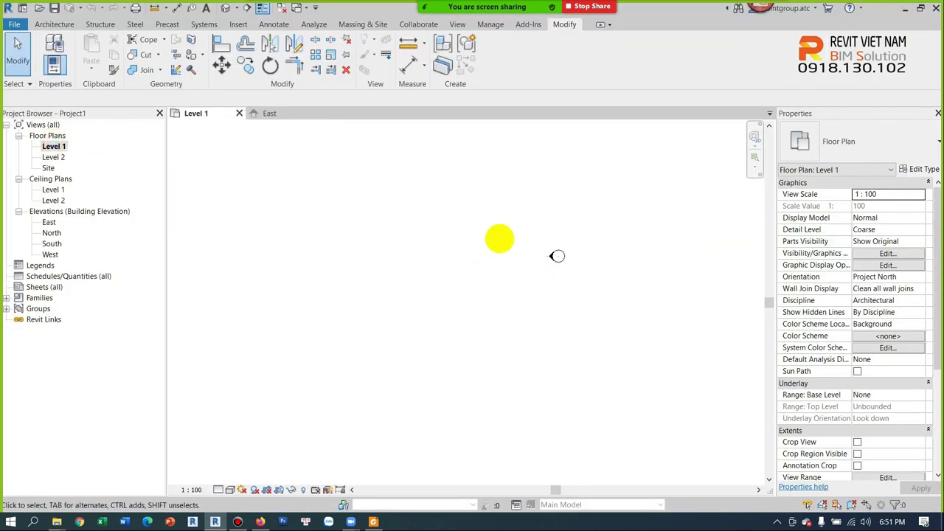
middle_click_drag(500, 238, 548, 290)
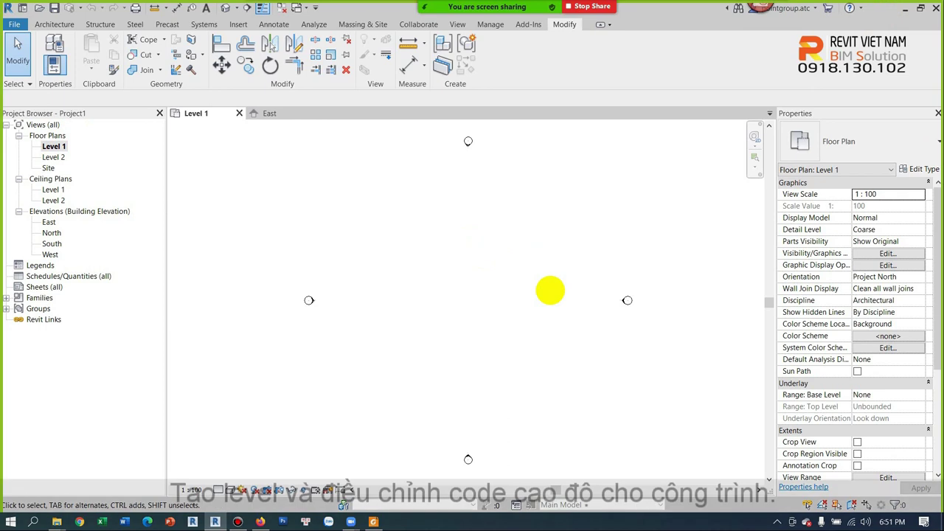
double_click(49, 222)
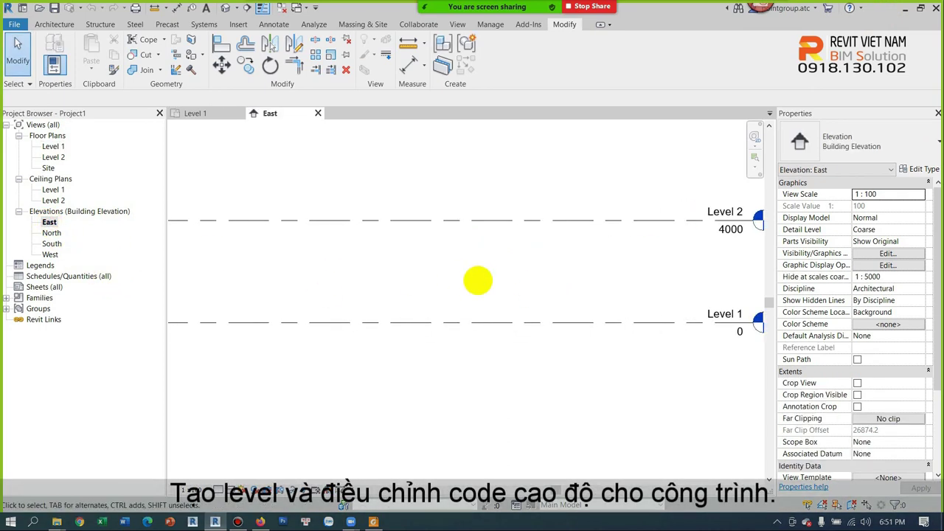
scroll(478, 281, "down", 2)
scroll(440, 286, "up", 2)
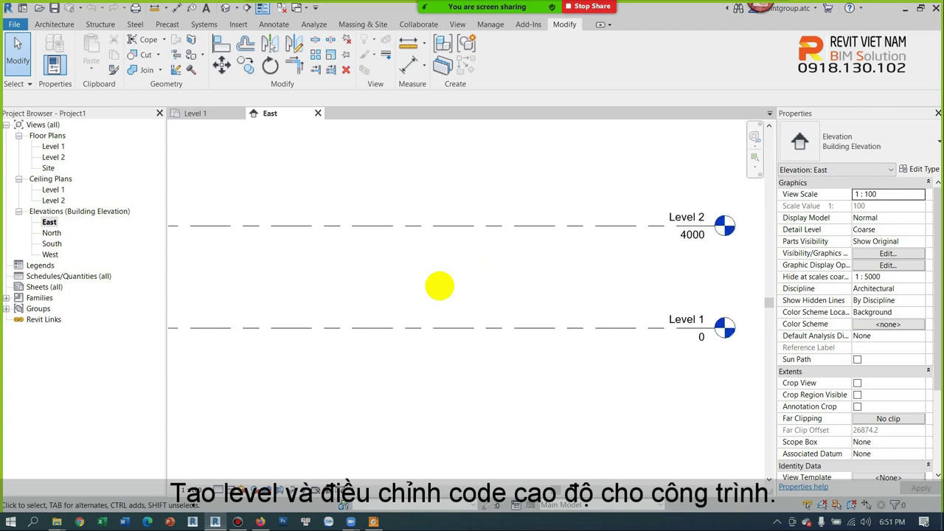
scroll(450, 279, "down", 1)
scroll(543, 289, "up", 2)
scroll(516, 295, "down", 1)
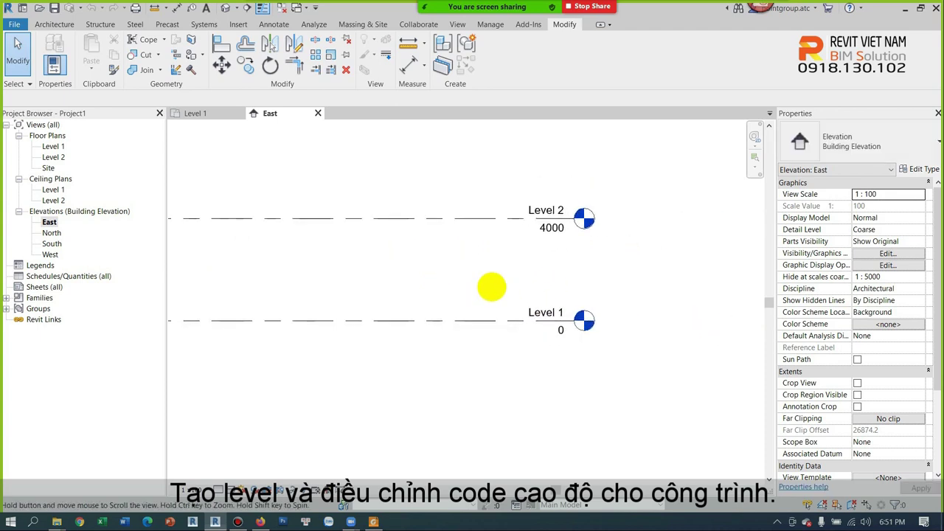
left_click(280, 7)
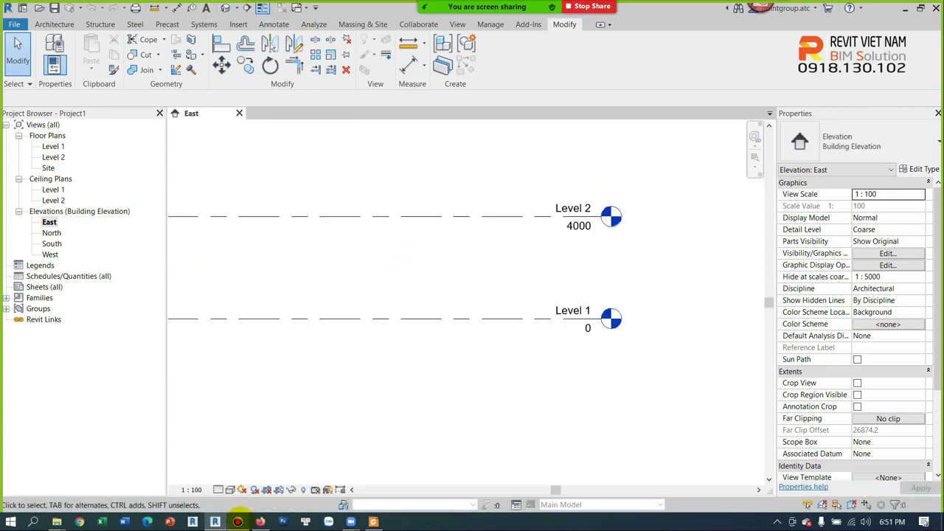
Zoom to the Level 1 head in the East elevation and start editing its name.
scroll(538, 299, "up", 2)
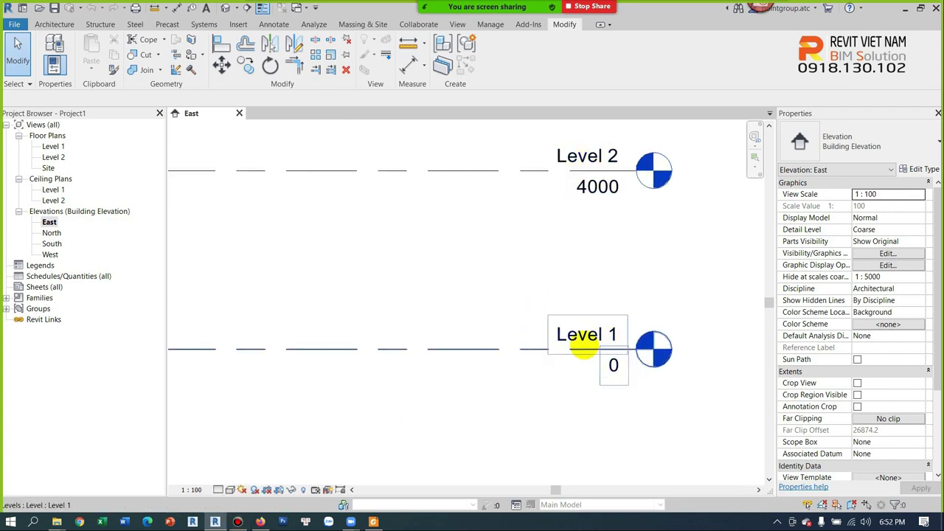
scroll(506, 327, "down", 2)
scroll(487, 281, "down", 2)
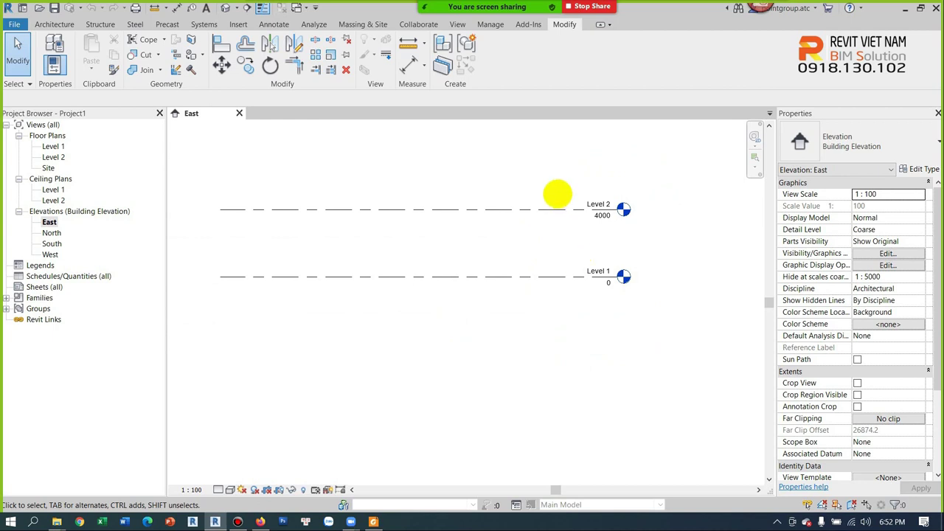
scroll(567, 270, "up", 2)
scroll(580, 280, "up", 1)
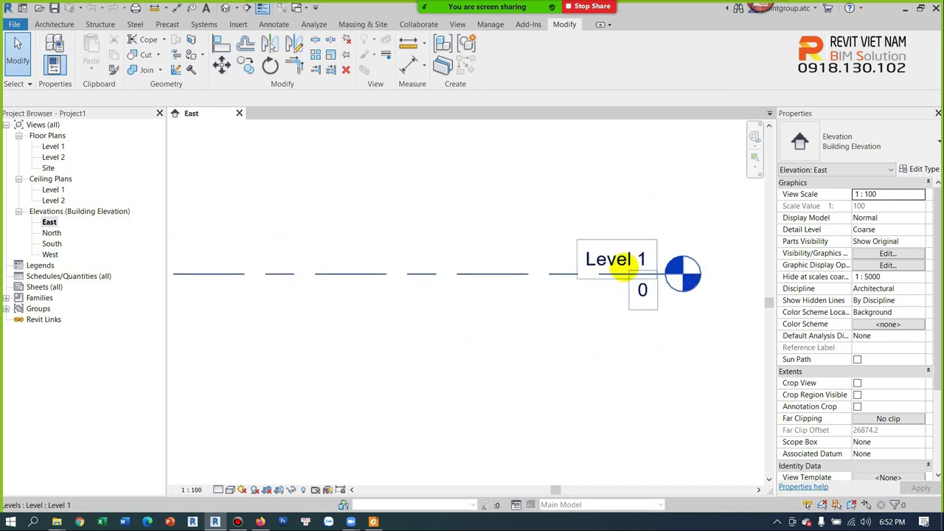
left_click(588, 286)
left_click(611, 261)
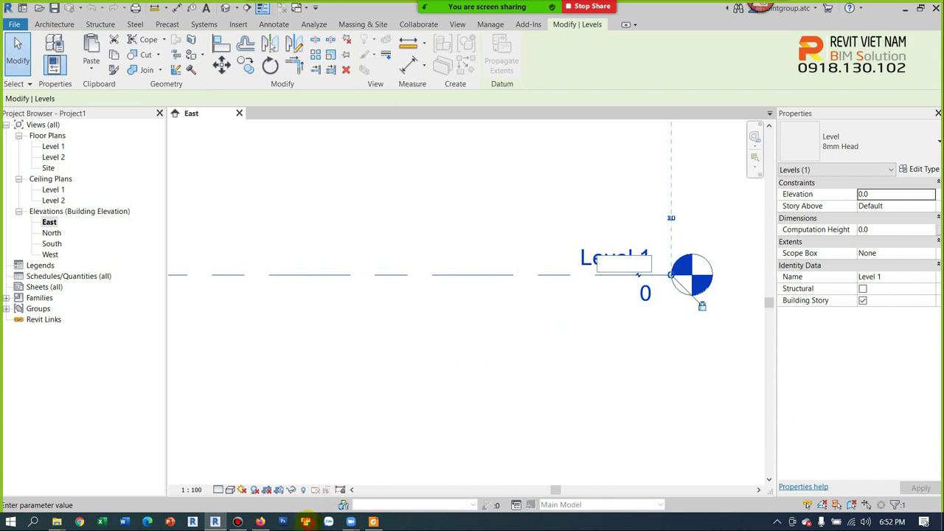
Rename Level 1 to TẦNG 1 and rename its corresponding views too.
left_click(305, 522)
left_click(604, 127)
type("TẦNG 1")
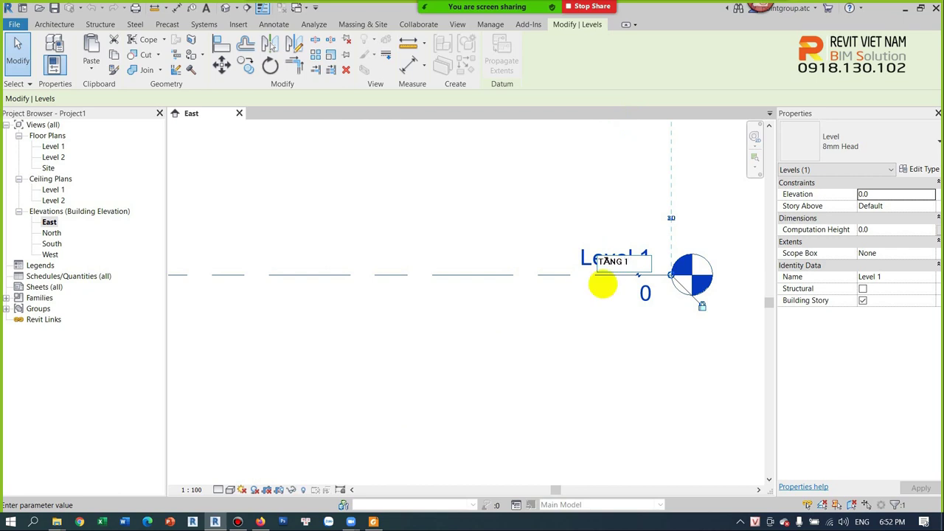
left_click(593, 305)
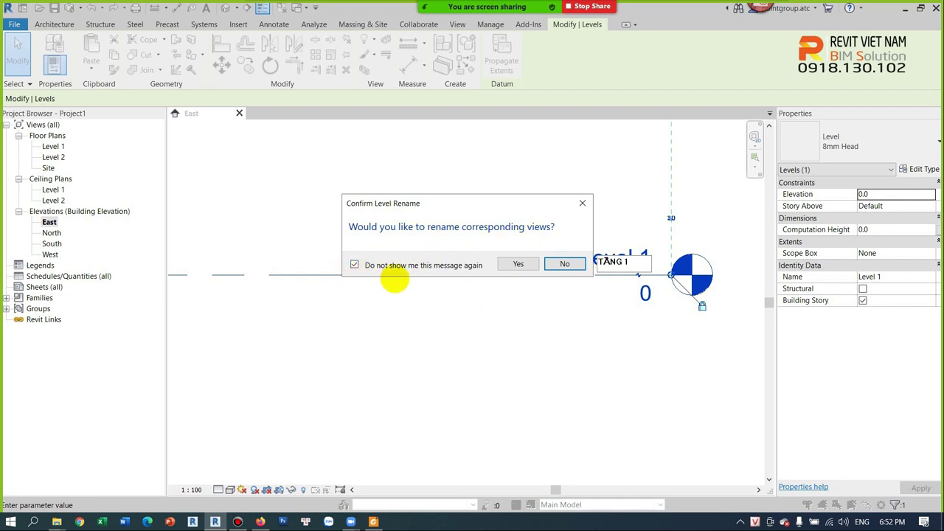
left_click(517, 264)
Rename Level 2 to TẦNG 2, then switch to the house drawings PDF.
scroll(588, 333, "down", 3)
scroll(597, 206, "up", 3)
double_click(594, 214)
type("TẦNG 2")
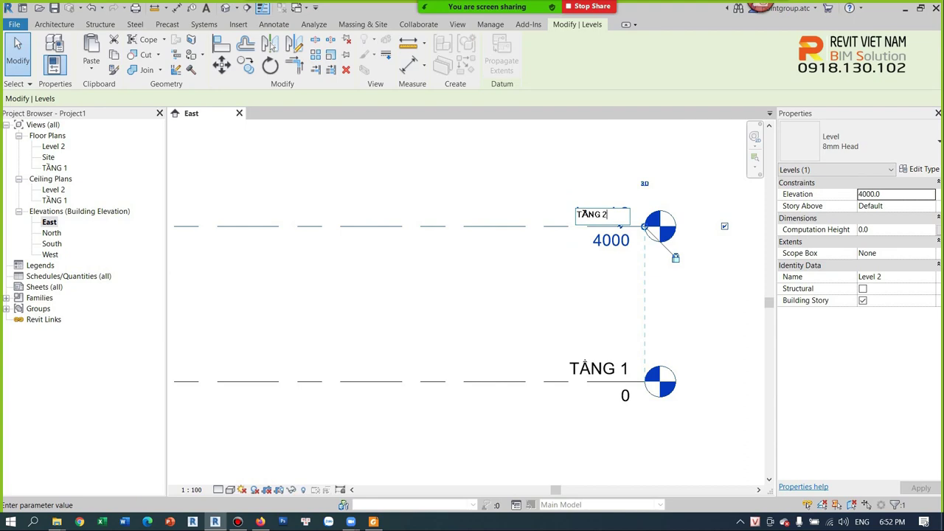
key("Return")
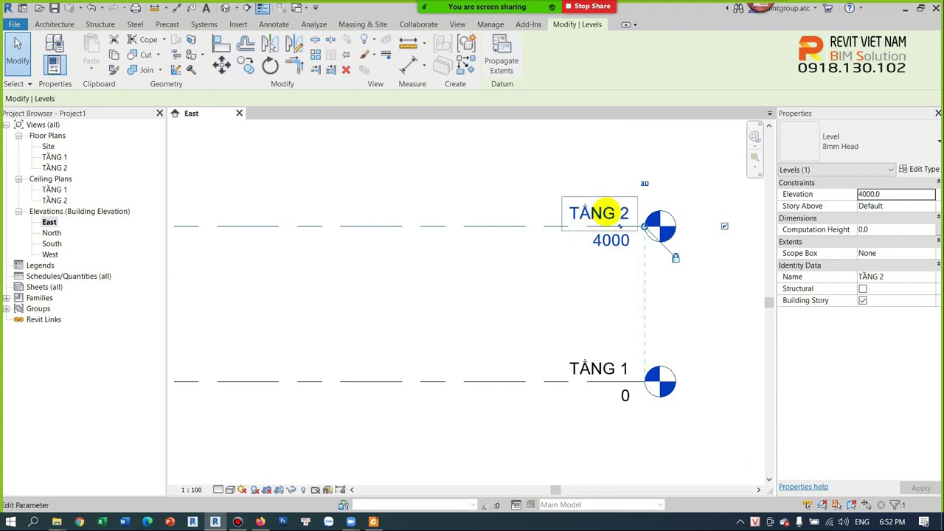
left_click(598, 265)
left_click(374, 521)
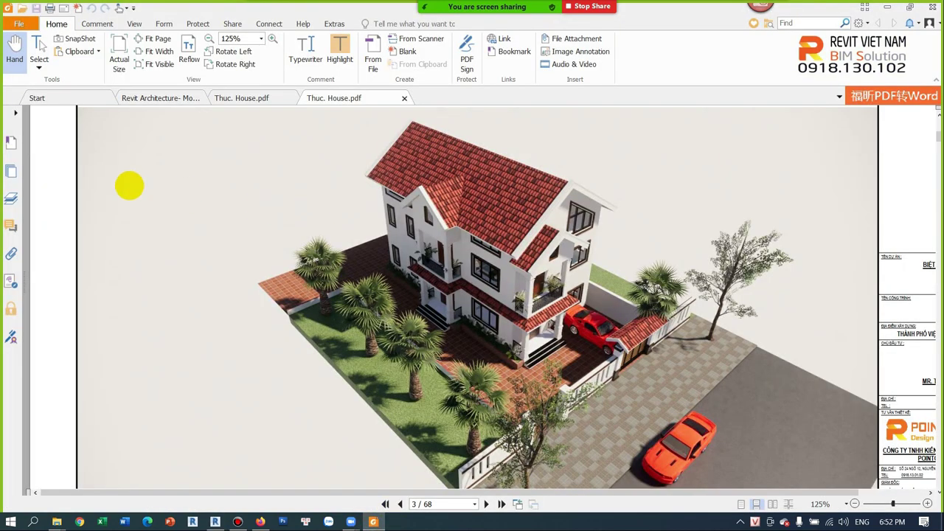
Jump to bookmark A.07.102 - MẶT ĐỨNG TRỤC D-A, zoom into its level heights, then minimize Foxit.
left_click(11, 145)
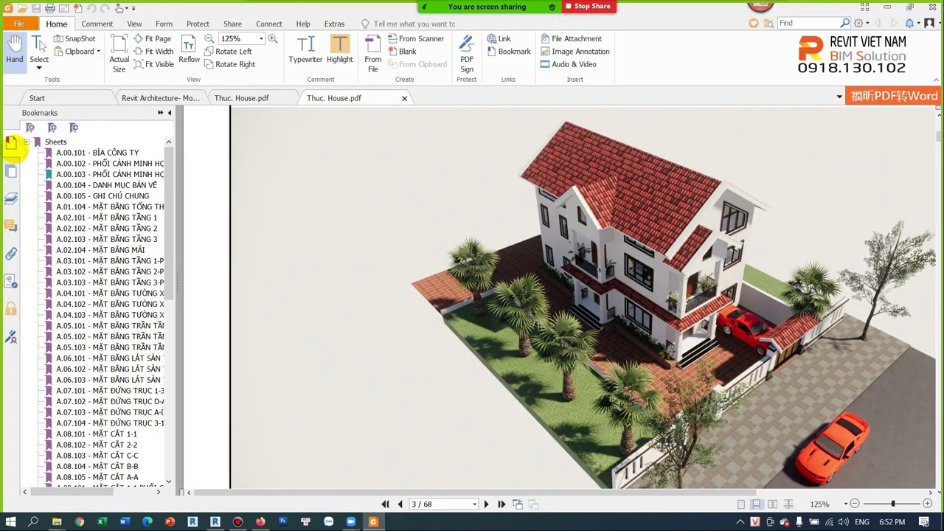
left_click(137, 402)
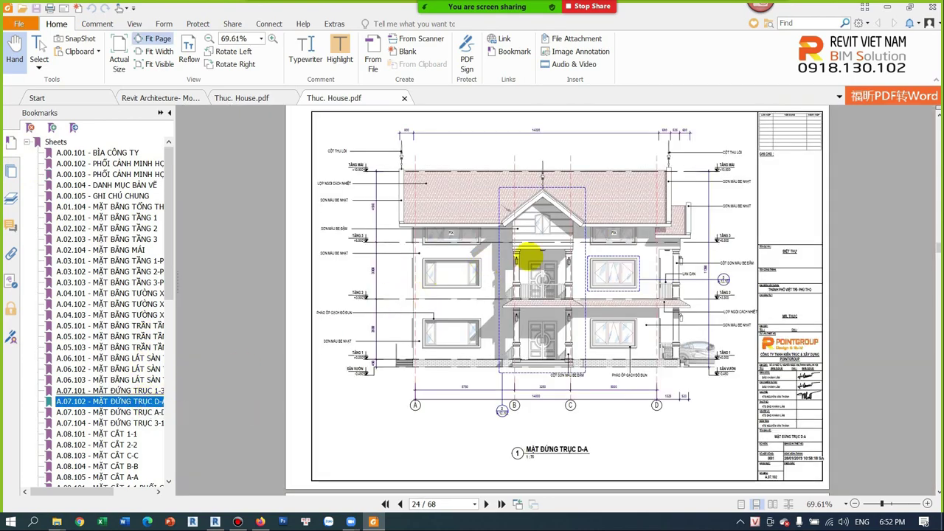
scroll(392, 326, "up", 1, "ctrl")
scroll(540, 336, "up", 1, "ctrl")
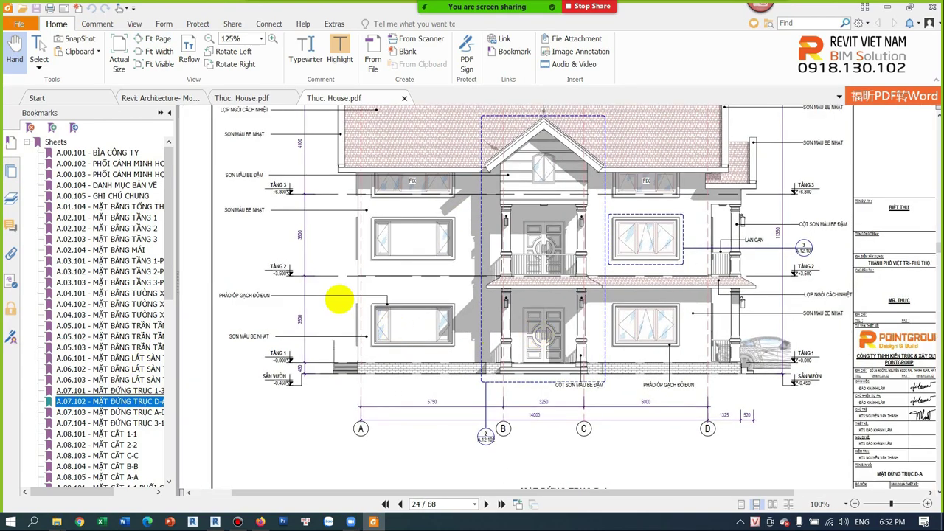
scroll(340, 298, "up", 1, "ctrl")
scroll(385, 217, "up", 1, "ctrl")
scroll(391, 261, "up", 1, "ctrl")
scroll(391, 221, "up", 1)
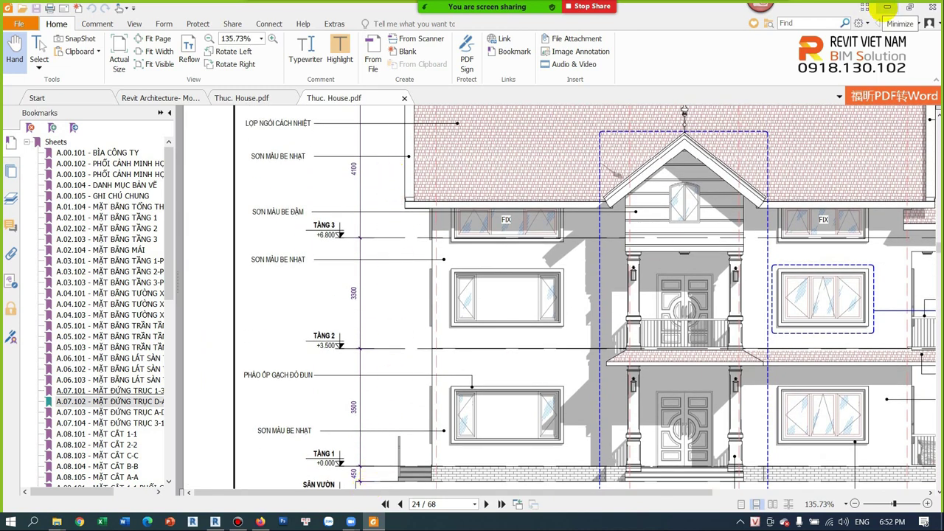
left_click(887, 8)
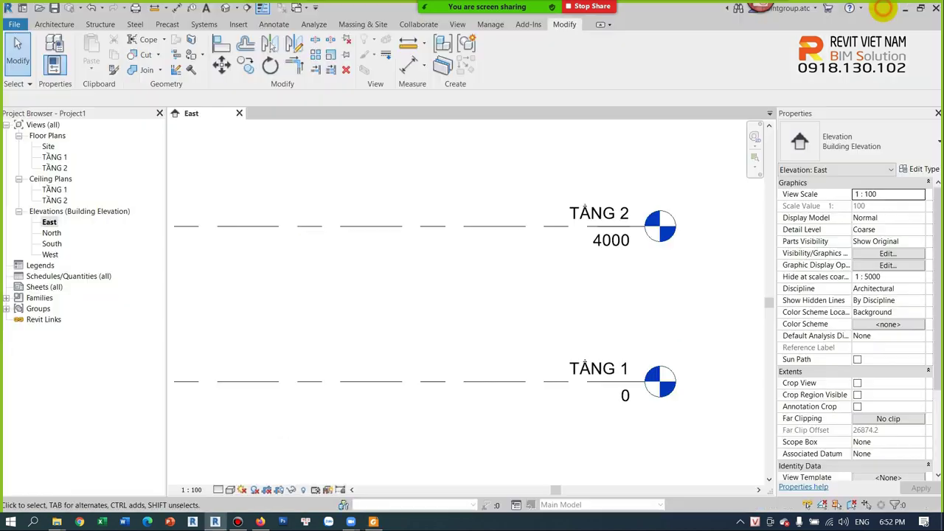
Change TẦNG 2's elevation from 4000 to 3500.
left_click(610, 242)
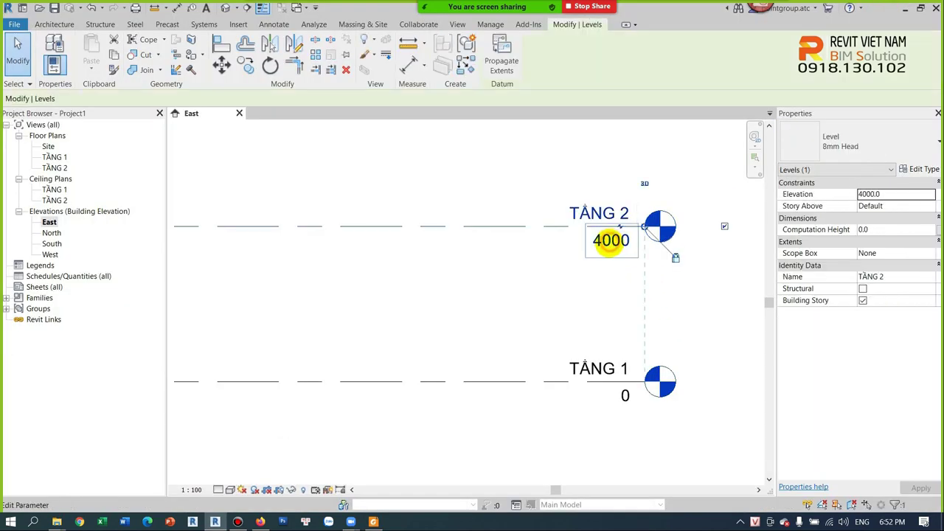
left_click(606, 244)
left_click_drag(609, 240, 553, 238)
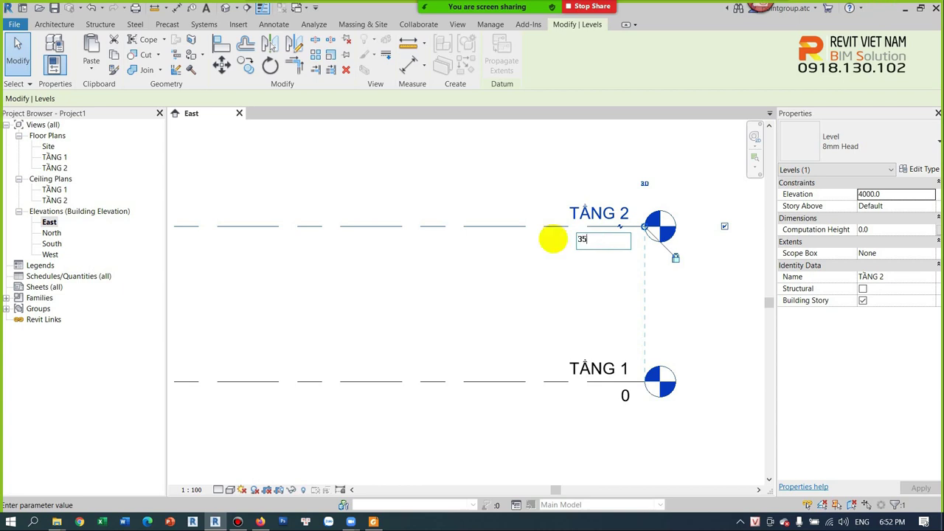
type("00")
left_click(553, 238)
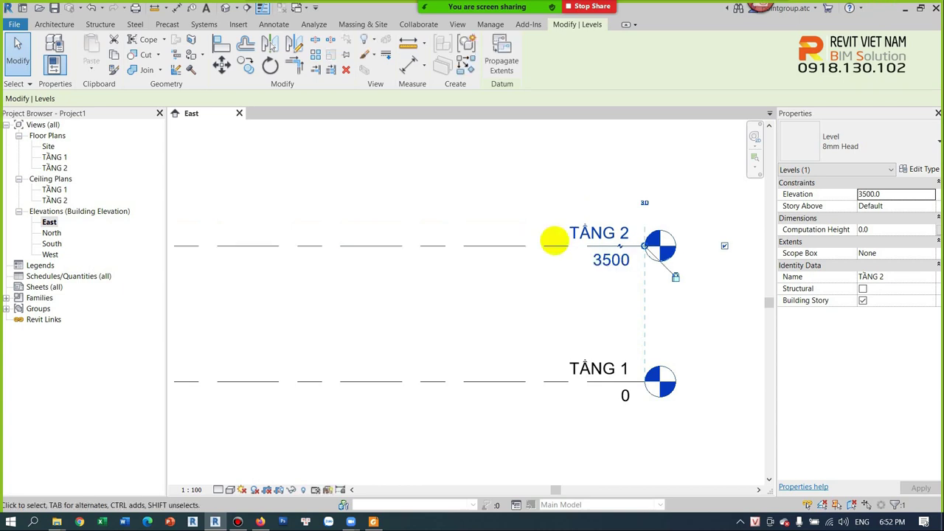
left_click(535, 282)
scroll(572, 270, "down", 2)
scroll(483, 284, "down", 2)
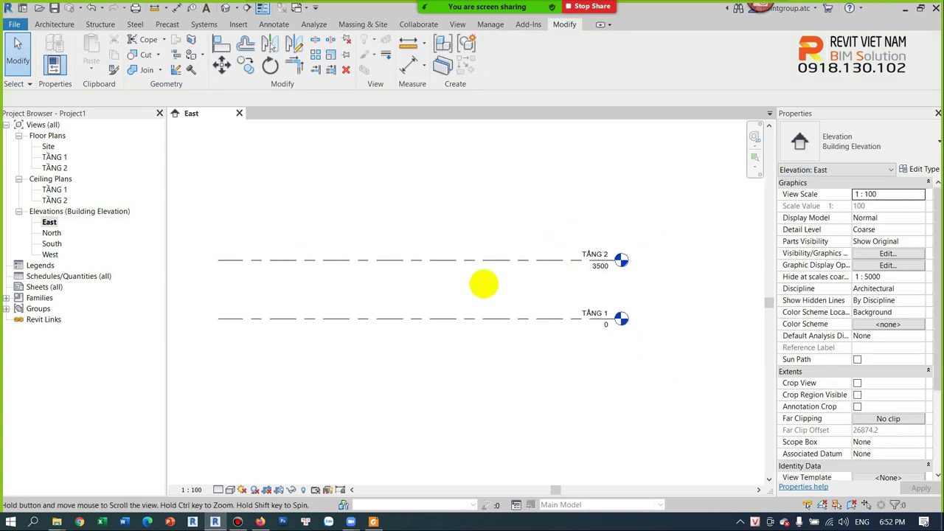
scroll(424, 206, "up", 1)
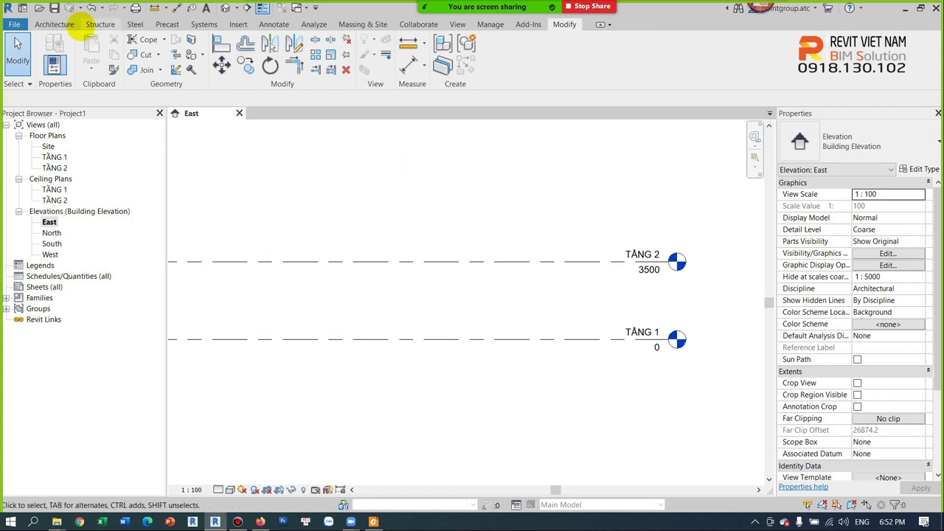
Draw new level TẦNG 3 at 6700 with the Level tool, aligned with the existing level heads.
left_click(53, 23)
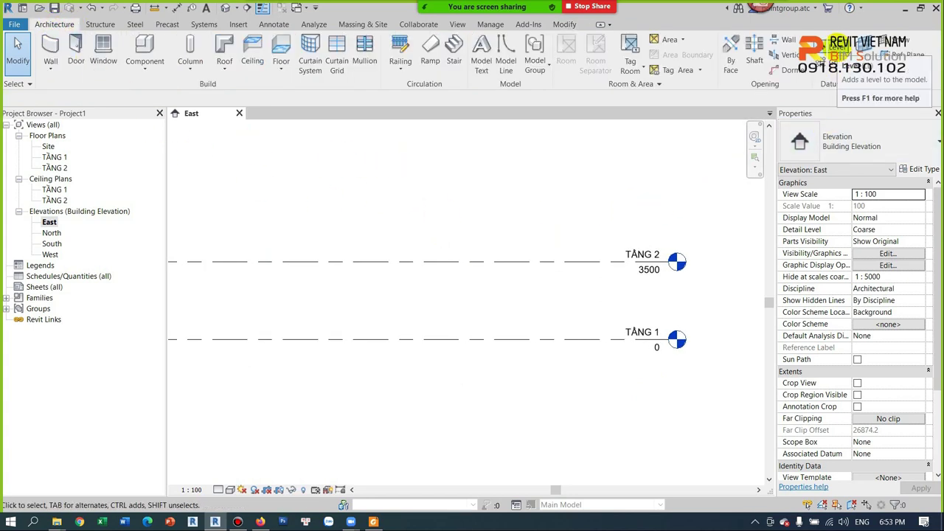
left_click(835, 48)
middle_click_drag(394, 186, 501, 227)
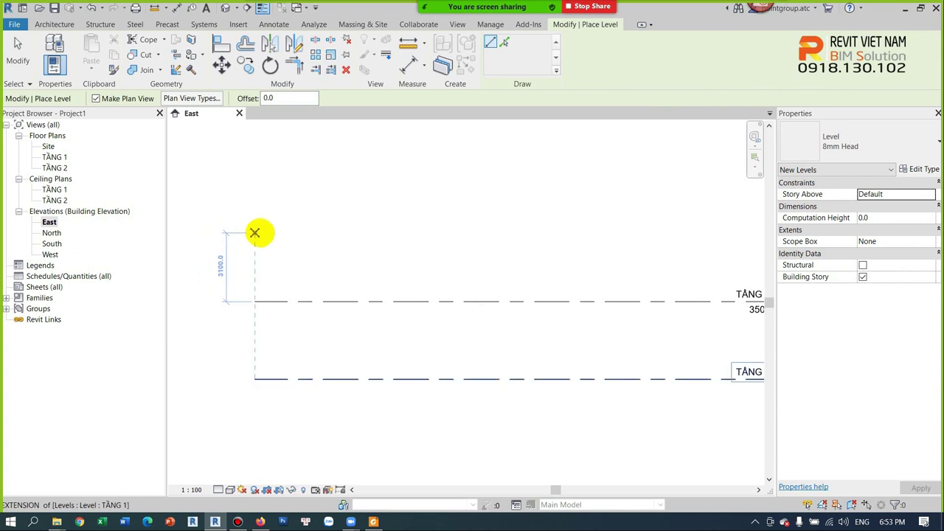
left_click(254, 229)
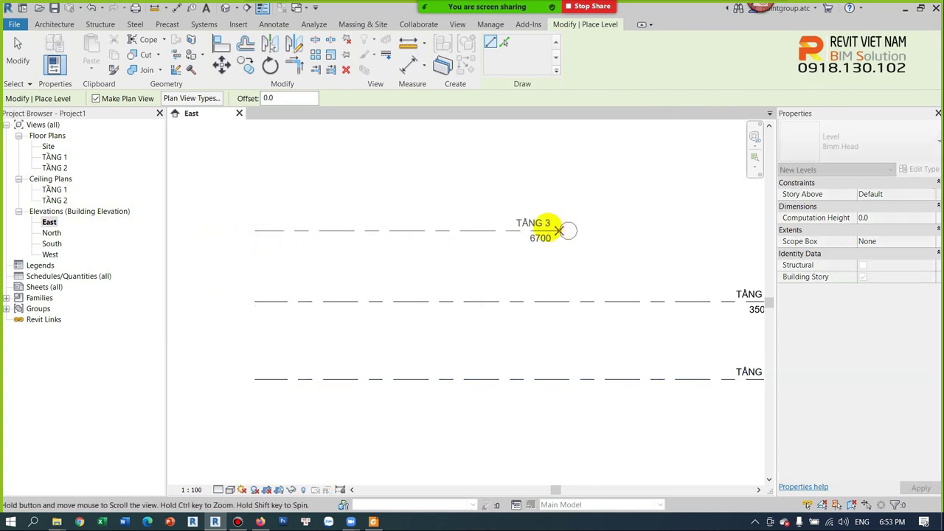
scroll(512, 226, "up", 1)
left_click(614, 231)
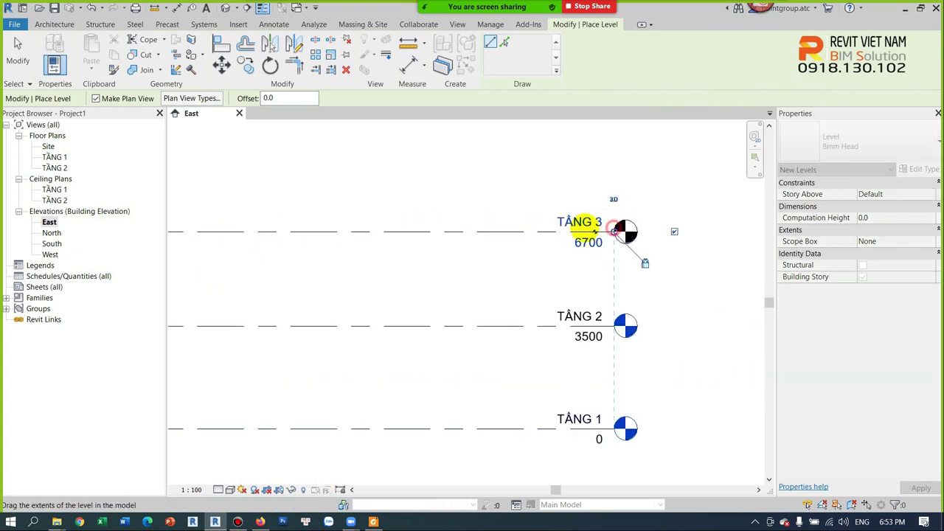
scroll(575, 225, "down", 3)
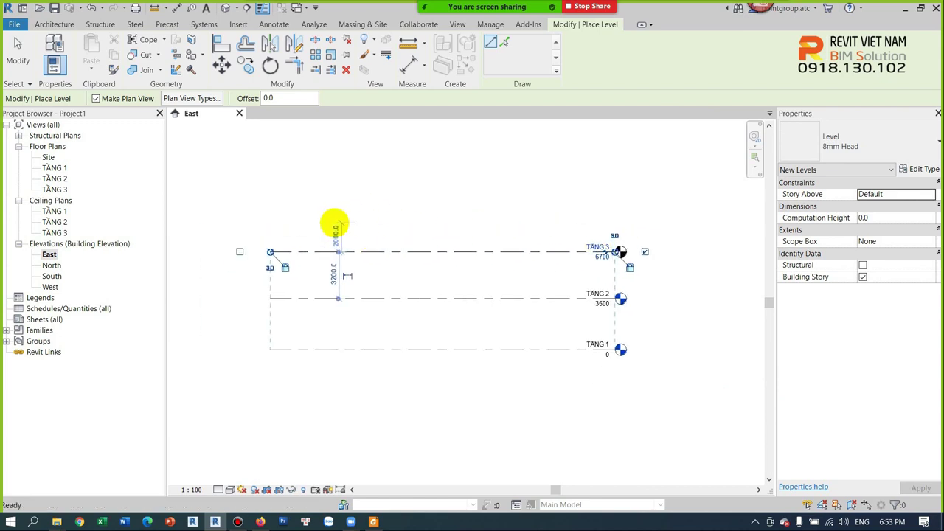
scroll(261, 207, "up", 2)
Draw levels TẦNG 4 at 9800 and TẦNG 5 at 12000, aligned with the level heads.
left_click(270, 202)
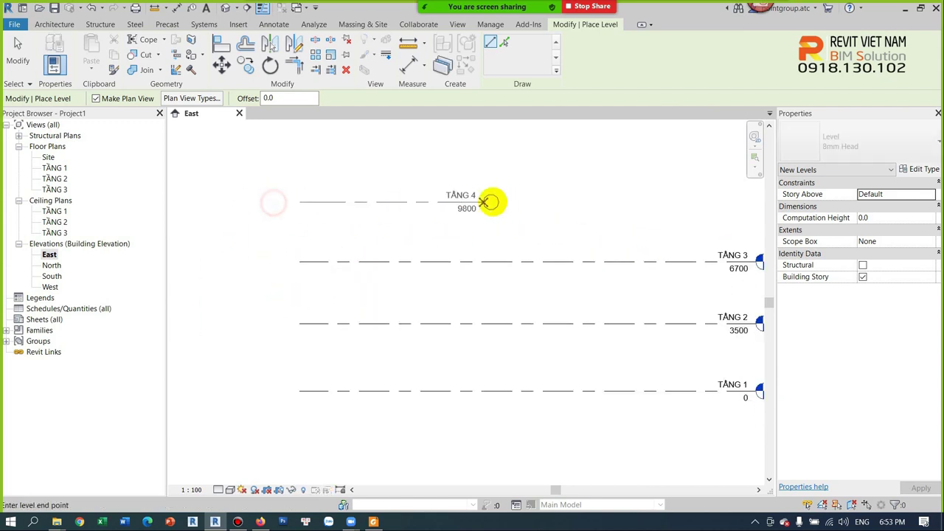
left_click(565, 208)
scroll(480, 238, "down", 2)
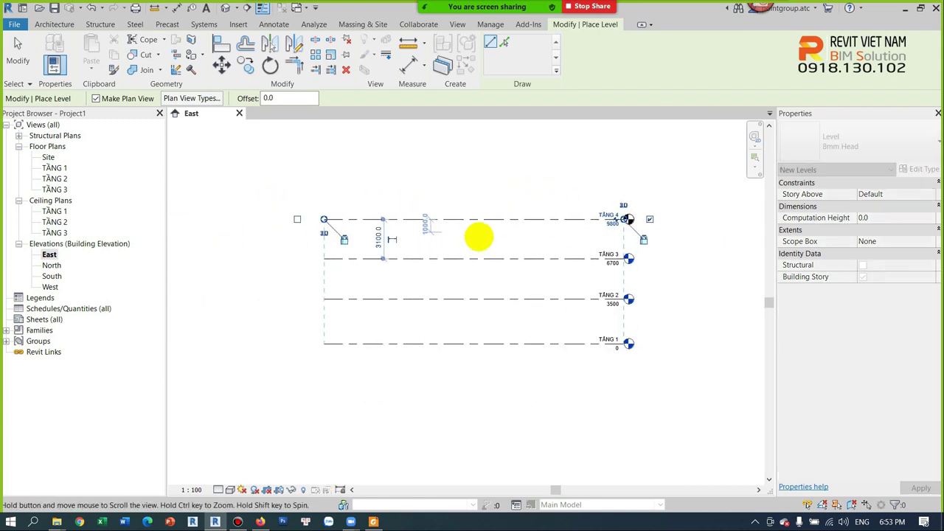
left_click(353, 196)
scroll(627, 192, "up", 3)
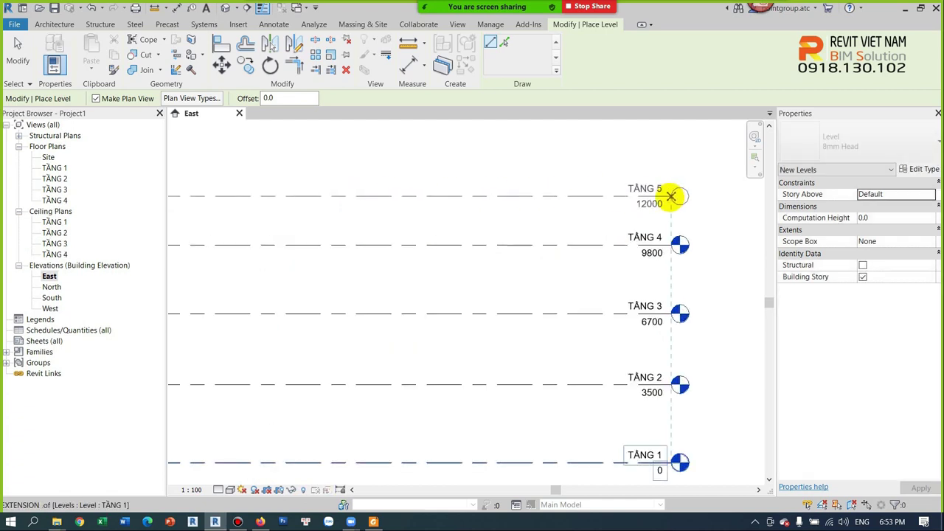
left_click(669, 195)
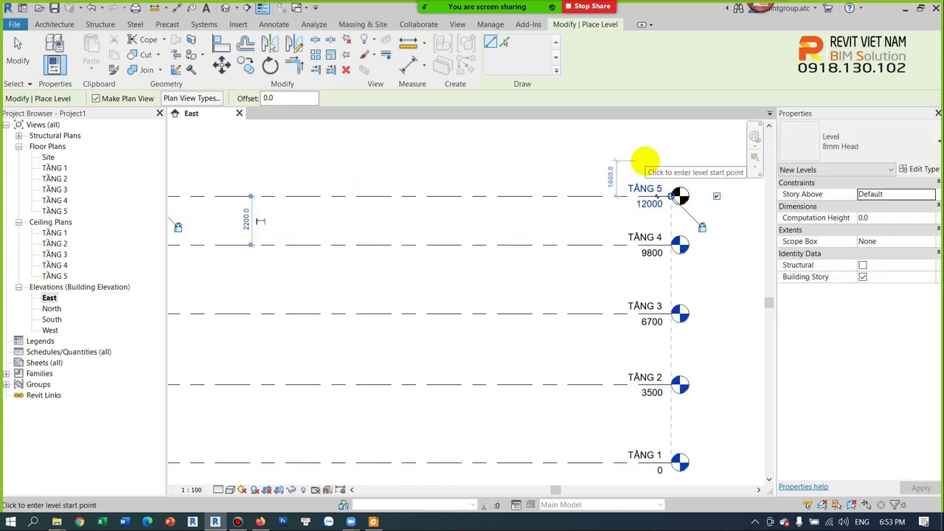
key("Escape")
key("Escape")
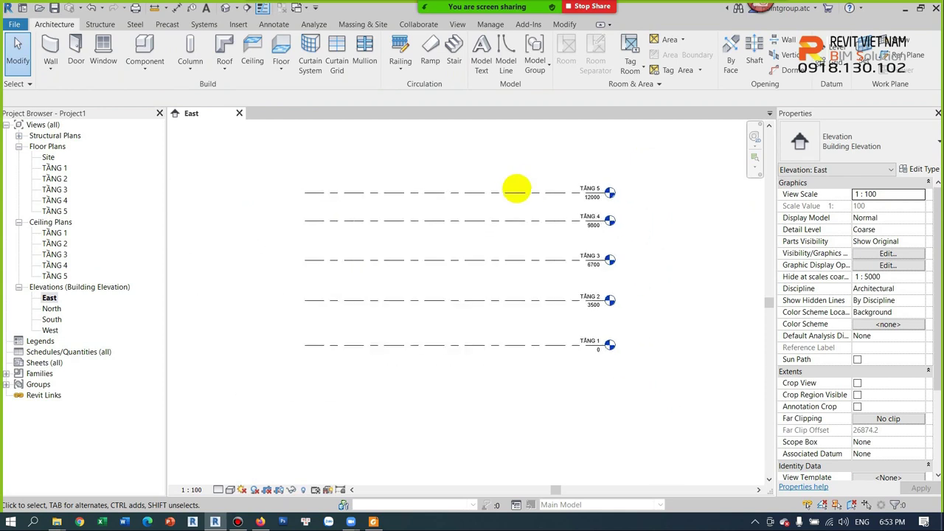
Set TẦNG 3's elevation to =3500+3300, placing it at 6800.
scroll(520, 219, "up", 1)
scroll(527, 236, "up", 1)
scroll(534, 218, "up", 1)
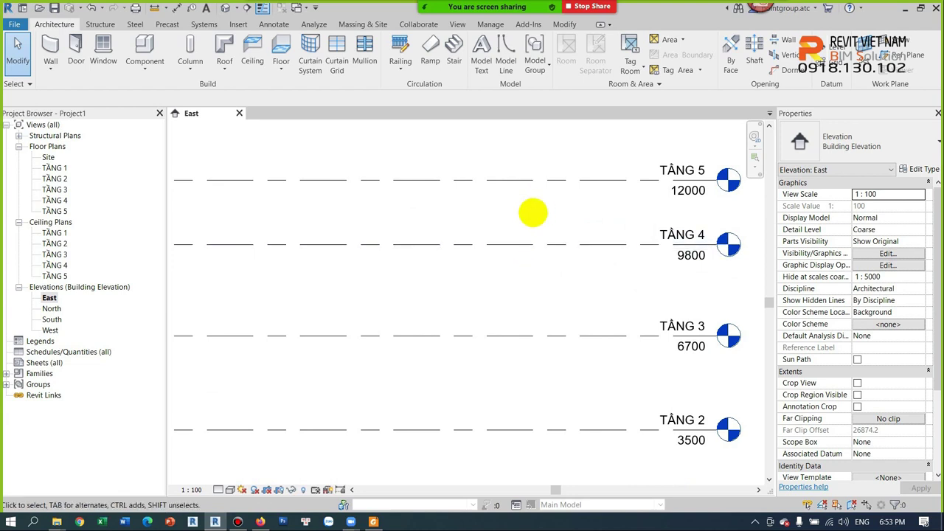
scroll(533, 213, "down", 2)
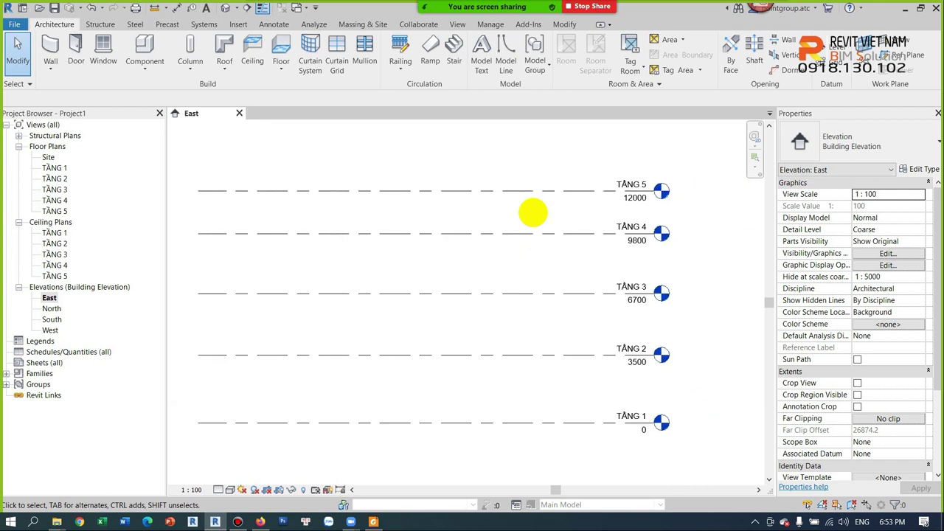
middle_click_drag(614, 255, 592, 238)
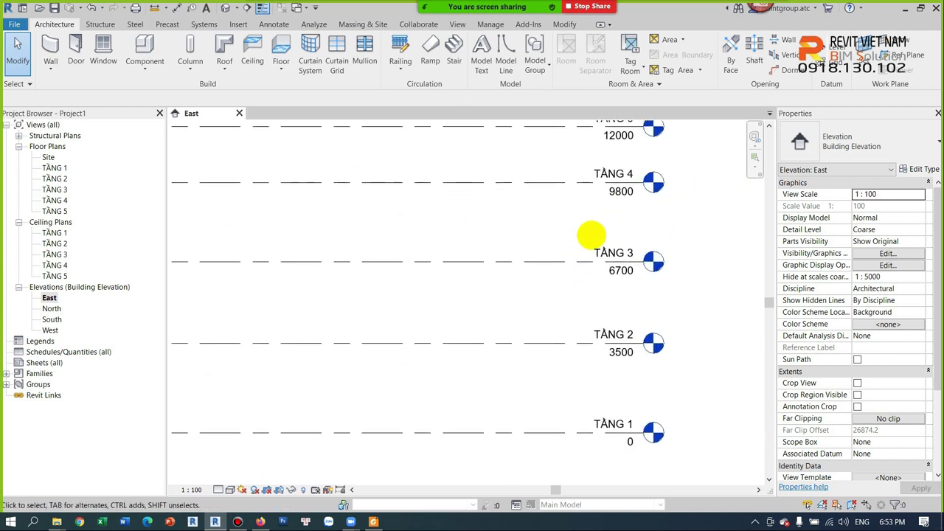
scroll(605, 215, "down", 1)
scroll(605, 215, "down", 1)
scroll(594, 343, "up", 1)
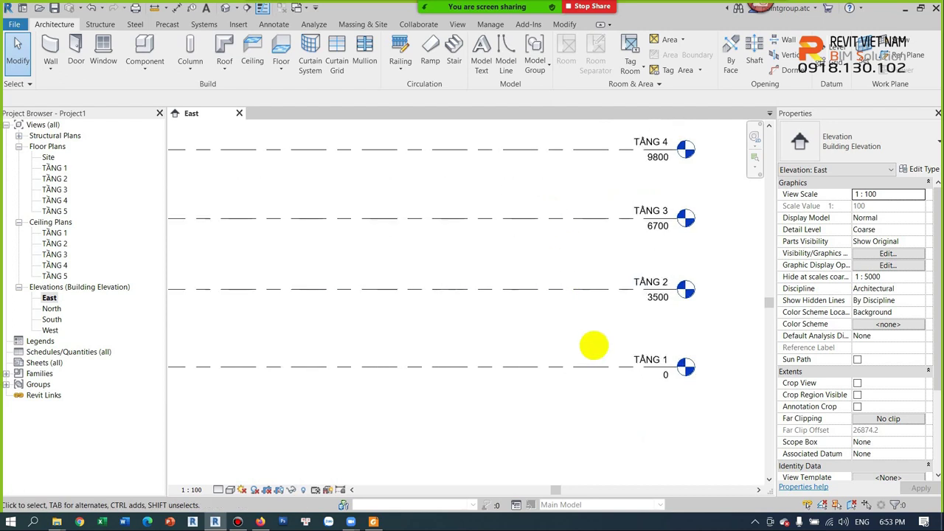
scroll(649, 257, "up", 1)
scroll(649, 258, "up", 1)
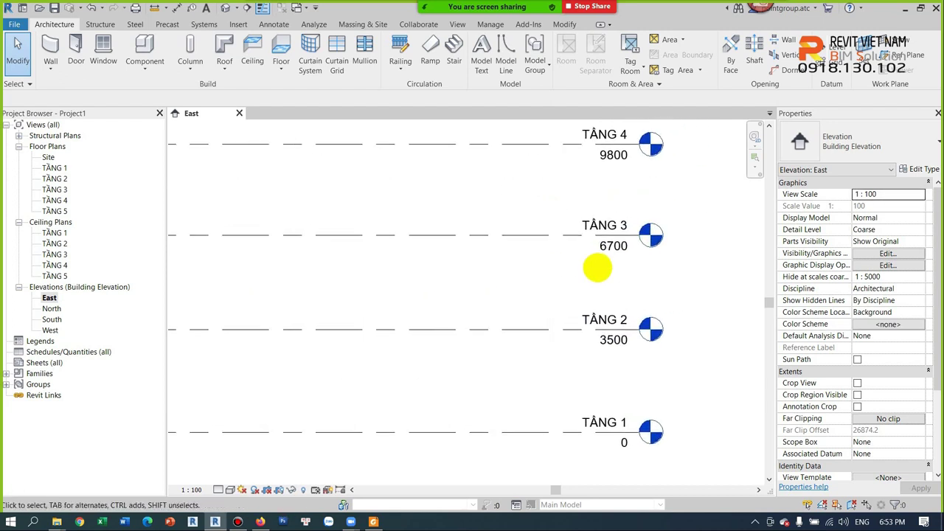
scroll(598, 265, "up", 1)
left_click(601, 240)
left_click(614, 239)
left_click(615, 239)
type("=3500+3300")
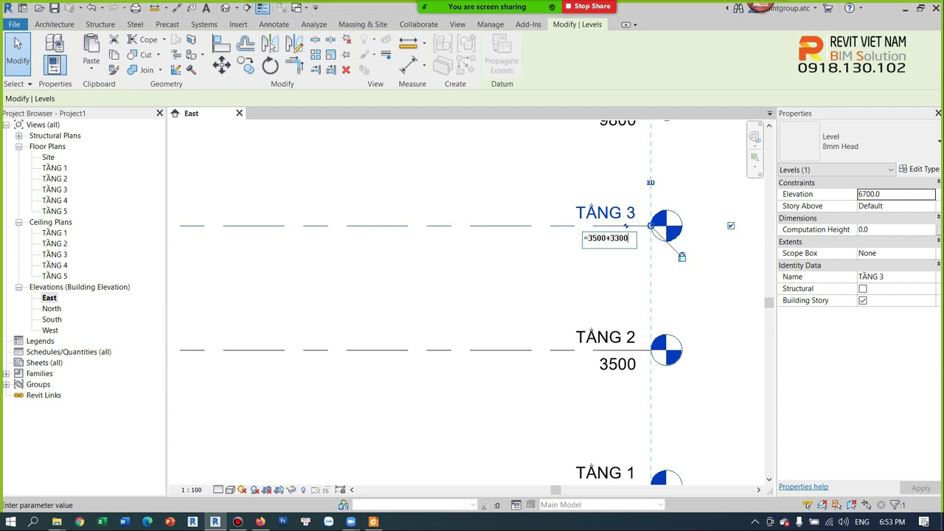
key("Return")
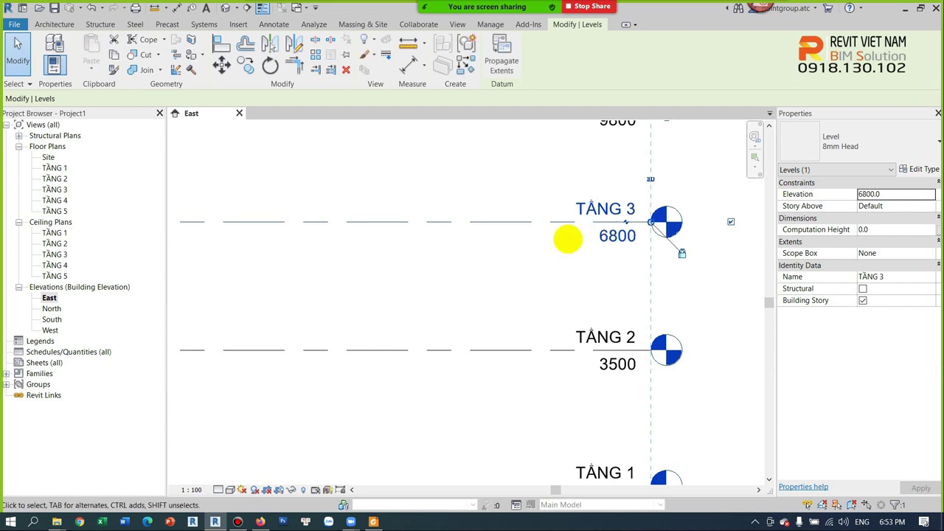
left_click(561, 252)
scroll(557, 253, "down", 2)
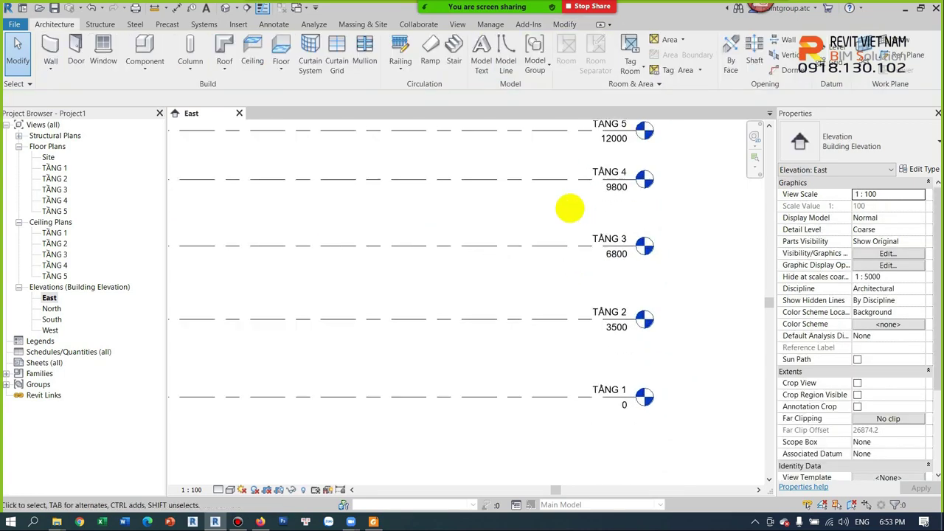
Change the spacing below TẦNG 4 from 3000 to 4100, raising it to 10900.
left_click(552, 179)
middle_click_drag(526, 197, 565, 209)
scroll(268, 222, "up", 2)
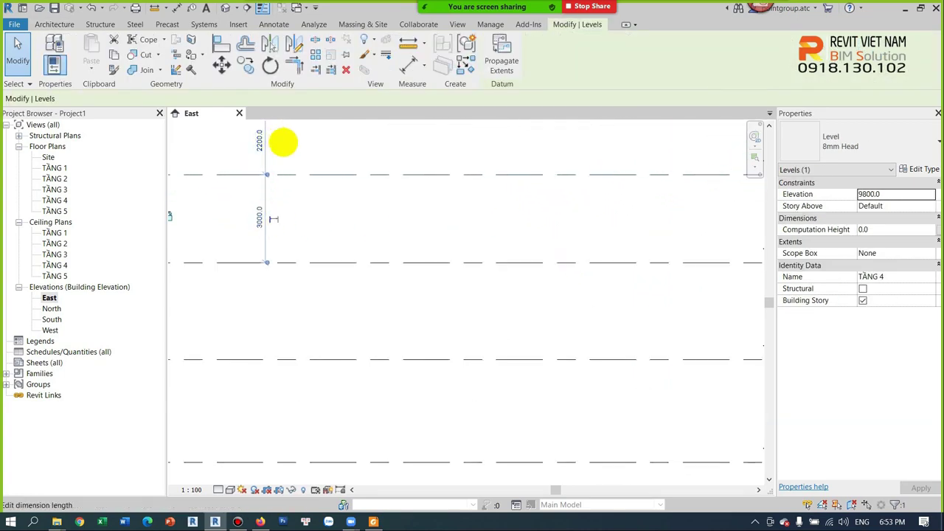
left_click(258, 217)
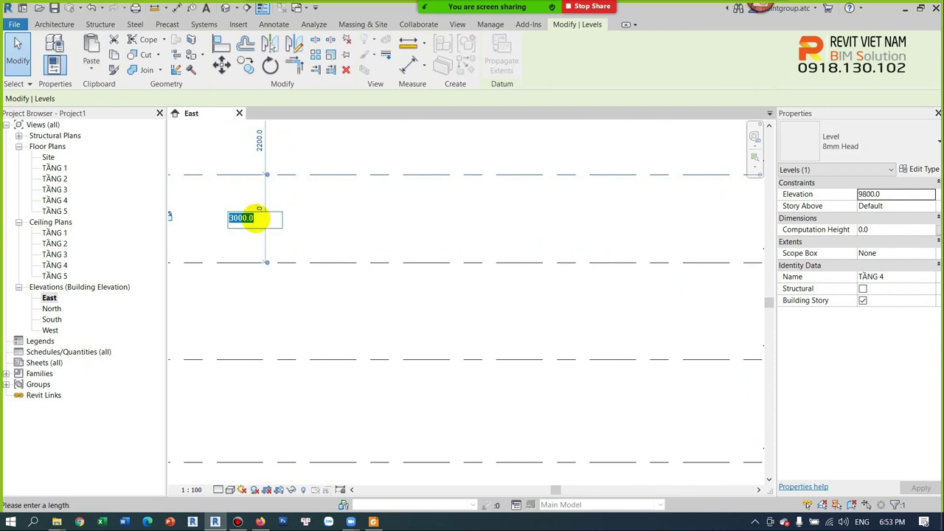
type("0")
key("Return")
scroll(406, 219, "down", 2)
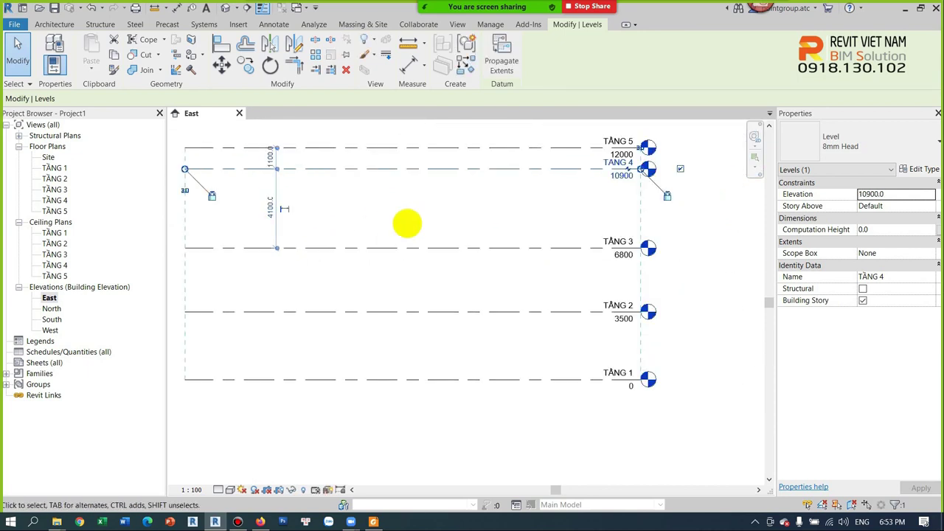
scroll(458, 222, "up", 3)
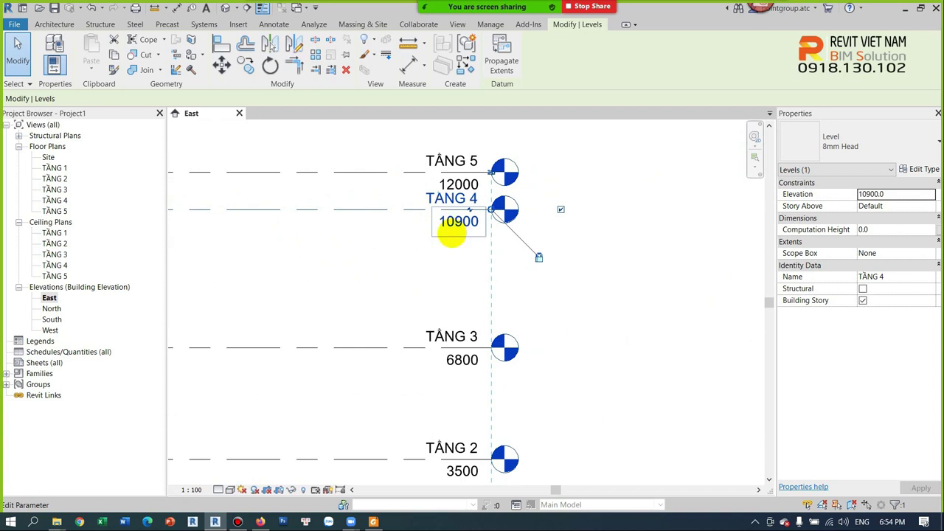
left_click(451, 197)
type("MÁI")
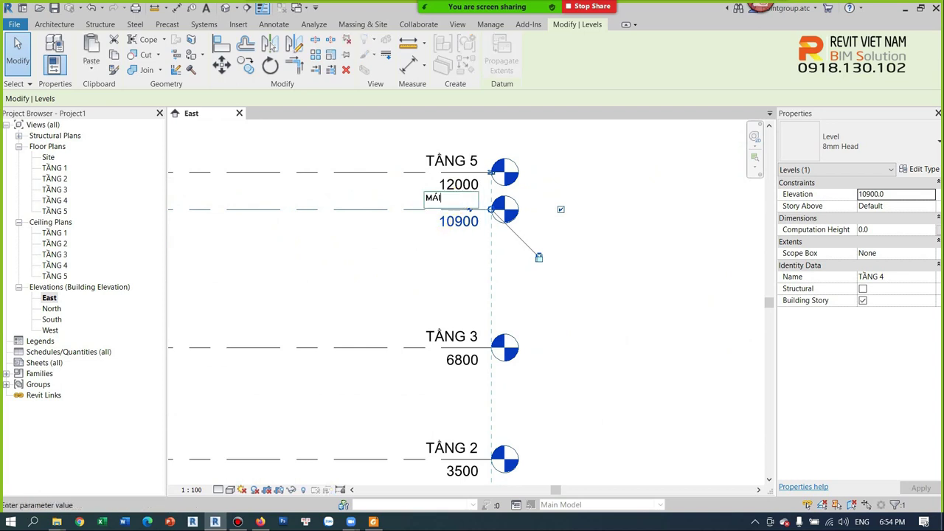
Rename the 10900 level to MÁI and level TẦNG 5 to SÂN VƯỜN.
left_click(421, 267)
left_click(422, 268)
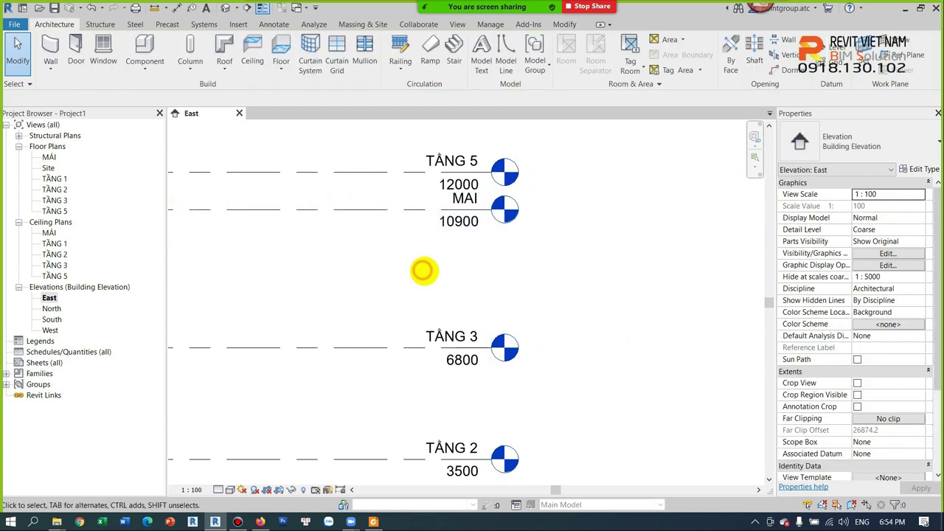
left_click(455, 156)
double_click(457, 157)
type("ÂN VƯỜN")
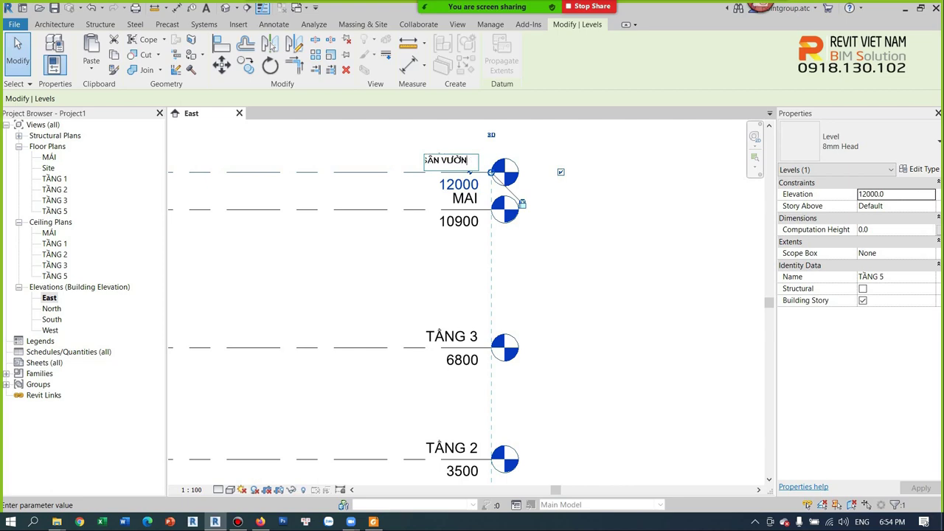
key("Return")
left_click(627, 246)
scroll(664, 244, "down", 2)
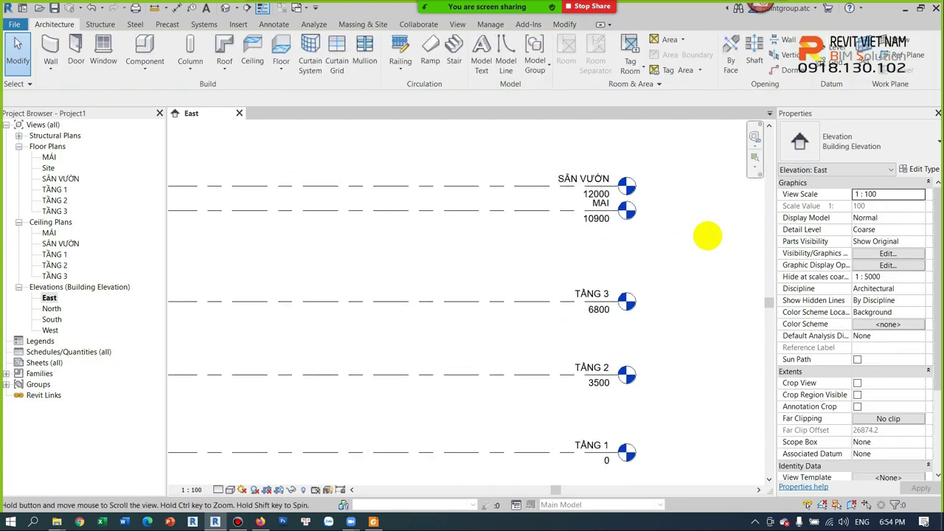
Set SÂN VƯỜN's elevation to -450, just below TẦNG 1, and review the levels.
left_click(525, 187)
left_click(586, 195)
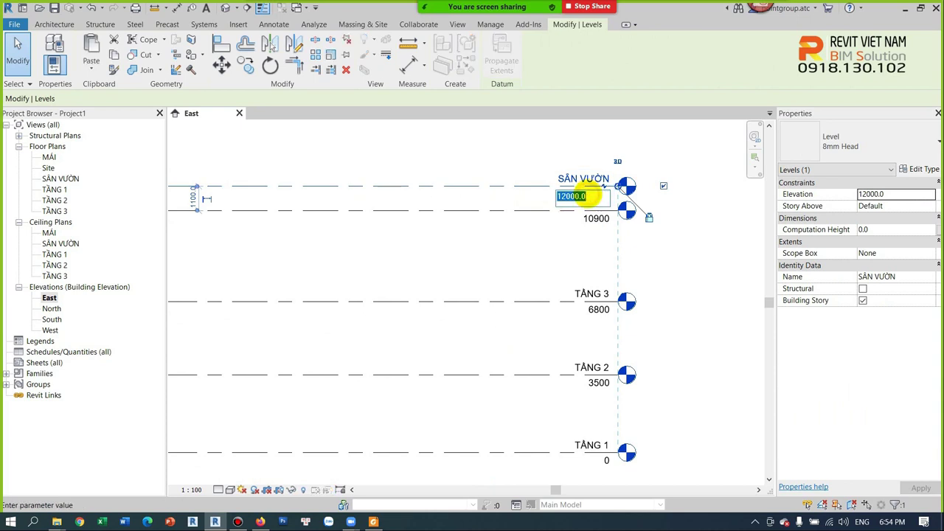
type("-450")
key("Return")
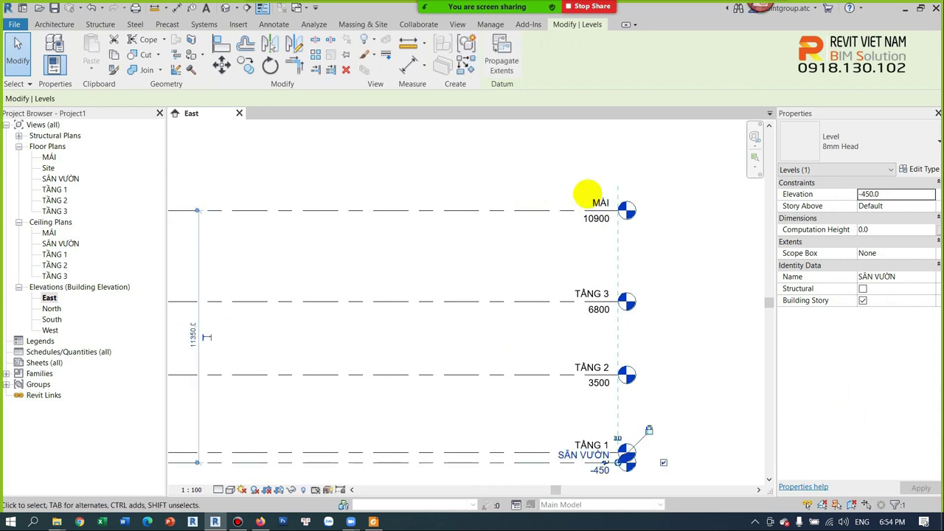
scroll(534, 342, "down", 2)
scroll(523, 253, "up", 3)
scroll(543, 311, "up", 1)
left_click(556, 311)
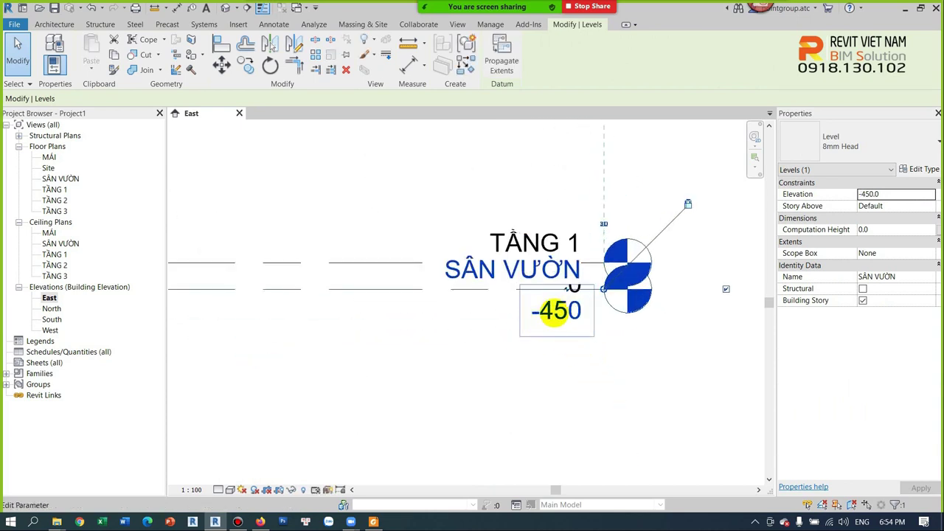
left_click(539, 359)
scroll(541, 361, "down", 2)
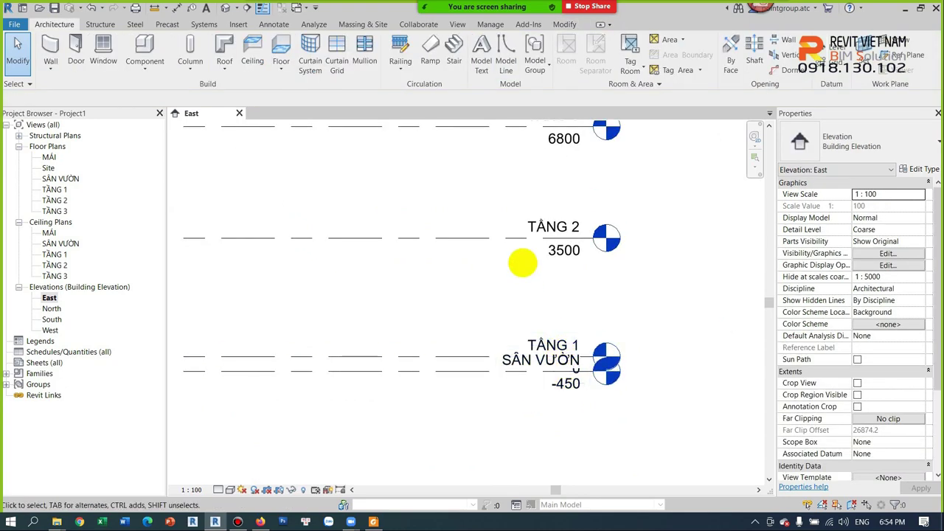
scroll(522, 262, "down", 1)
scroll(491, 263, "down", 1)
scroll(527, 278, "up", 1)
scroll(590, 310, "up", 2)
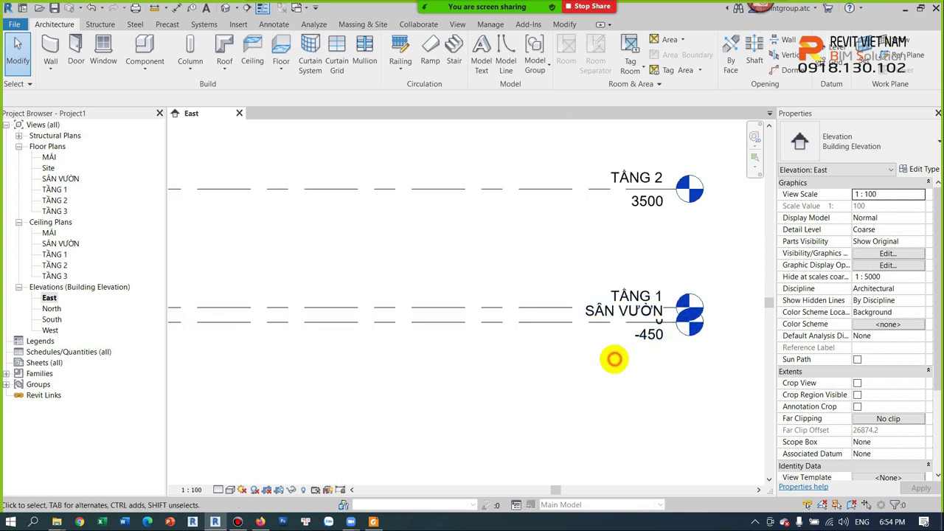
scroll(615, 354, "down", 1)
scroll(639, 349, "down", 1)
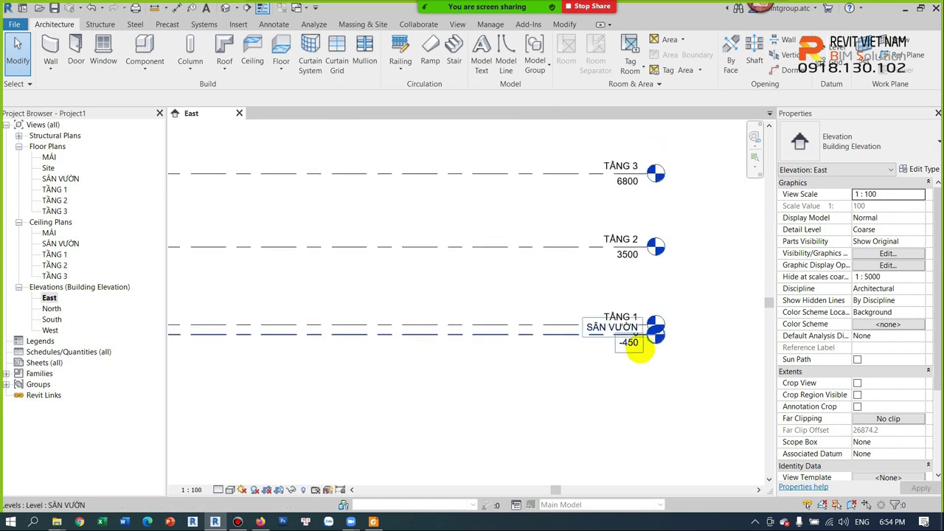
scroll(637, 351, "down", 1)
scroll(486, 270, "up", 1)
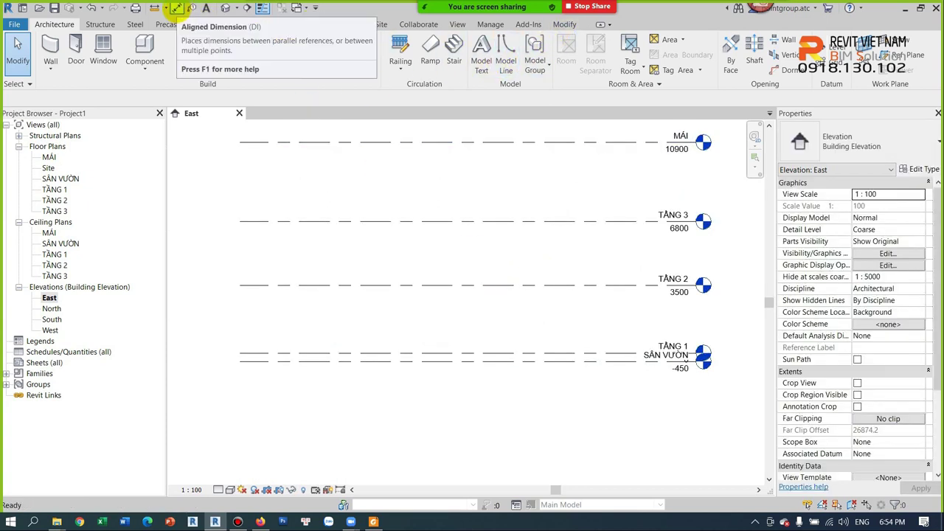
With Aligned Dimension, pick each level line from SÂN VƯỜN up to MÁI.
left_click(176, 8)
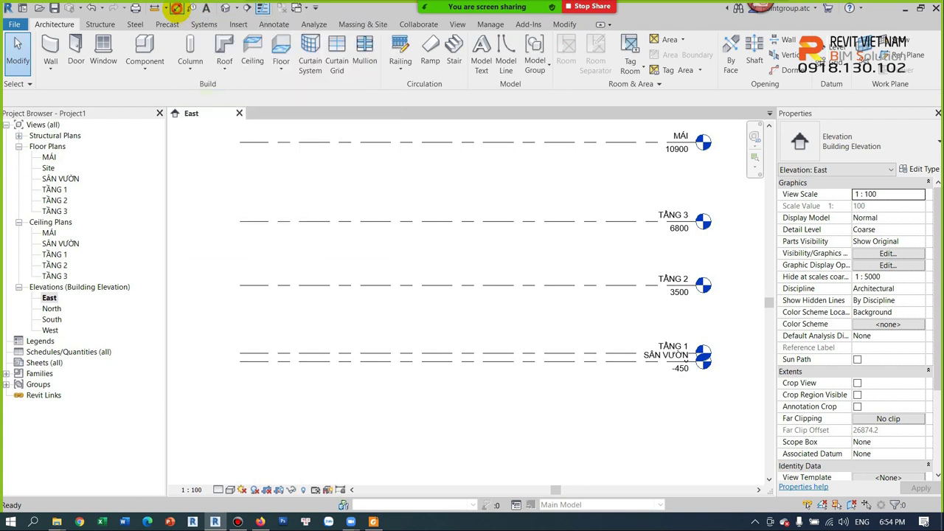
left_click(380, 357)
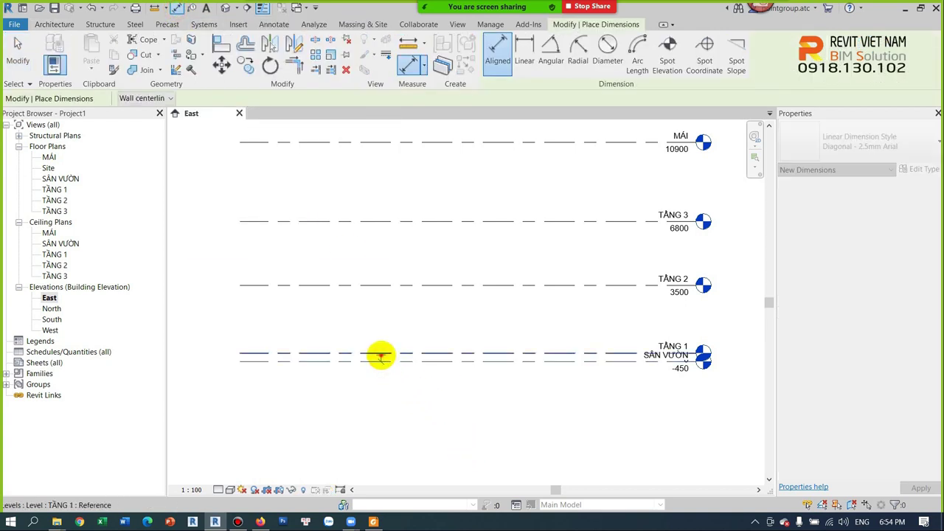
left_click(381, 284)
left_click(381, 220)
left_click(381, 141)
Place the dimension chain left of the levels, reading 450, 3500, 3300 and 4100.
scroll(262, 214, "up", 2)
scroll(262, 251, "up", 2)
scroll(280, 248, "down", 1)
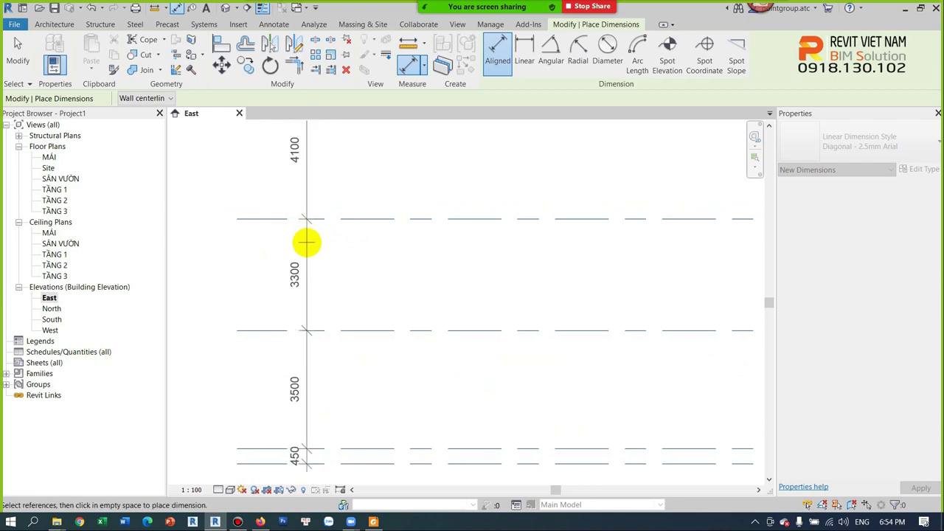
left_click(307, 242)
key("Escape")
key("Escape")
scroll(348, 267, "down", 2)
scroll(332, 295, "up", 1)
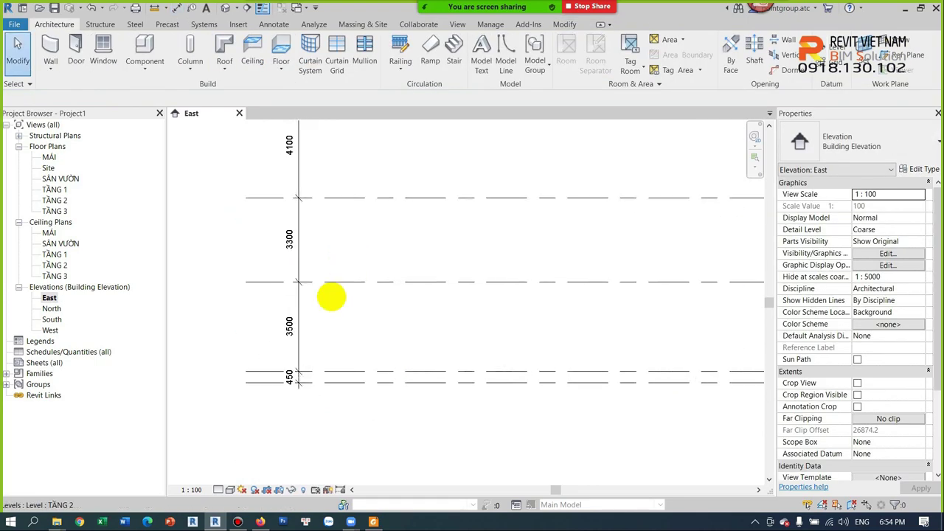
middle_click_drag(326, 322, 332, 369)
scroll(327, 337, "down", 1)
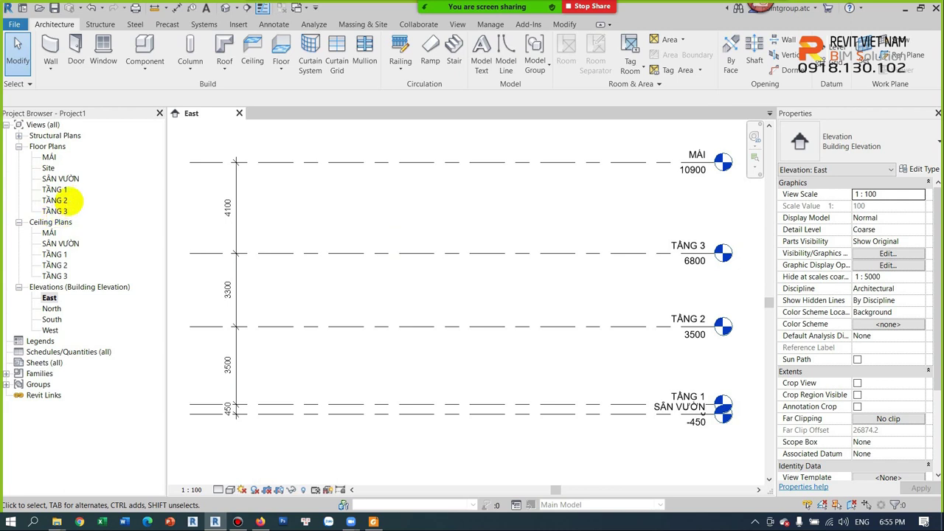
middle_click_drag(389, 212, 374, 210)
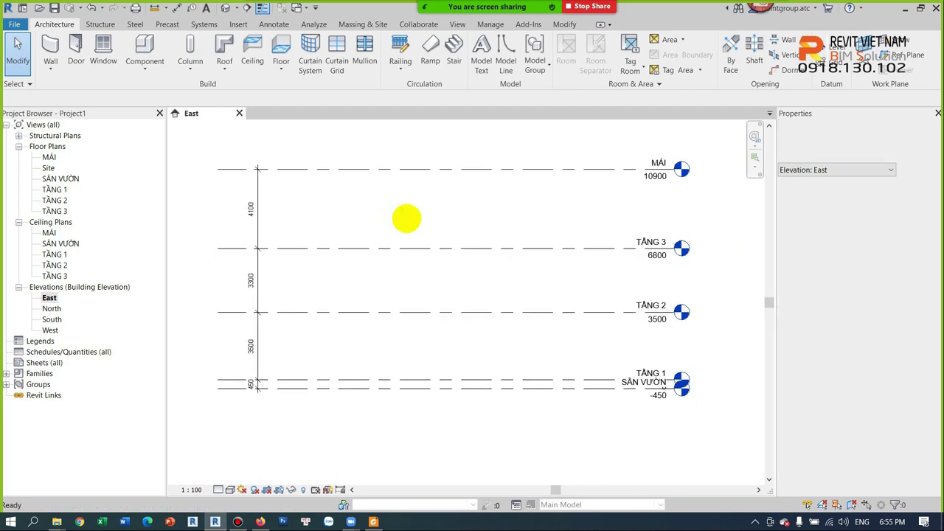